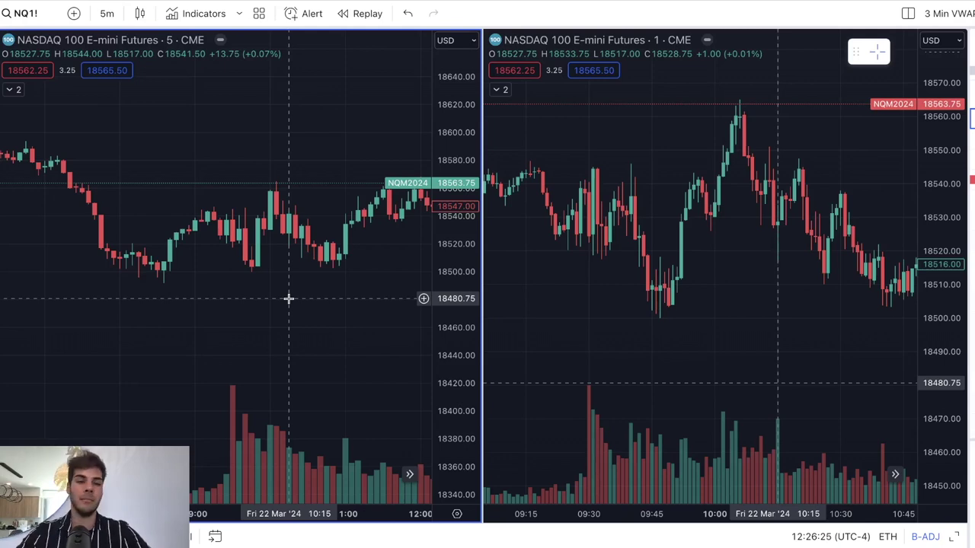
Draw a rectangle on the 5-minute chart from 09:45 to about 10:35, between 18518.75 and 18527.00
{"action": "left_click_drag", "start_coordinate": [274, 294], "coordinate": [244, 296]}
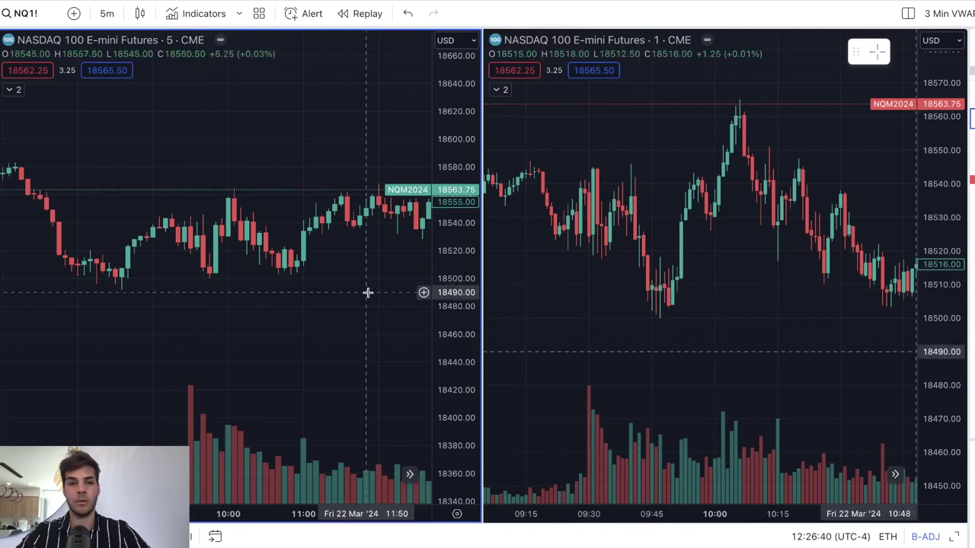
{"action": "scroll", "coordinate": [279, 281], "scroll_direction": "left", "scroll_amount": 3}
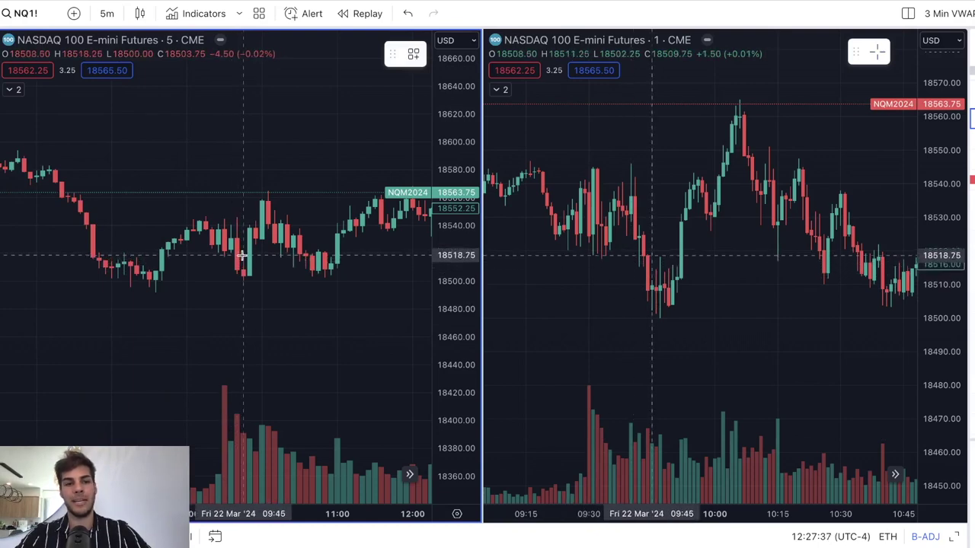
{"action": "left_click", "coordinate": [242, 255]}
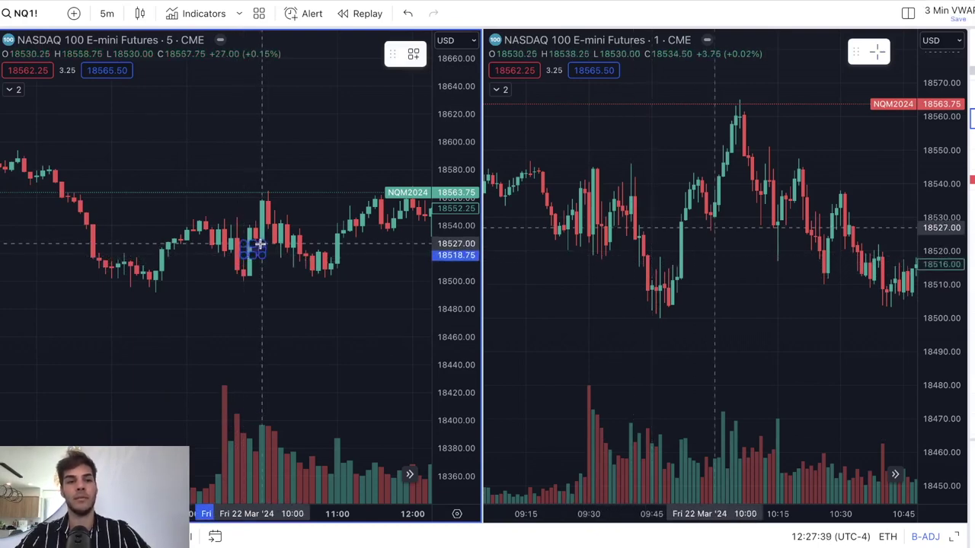
{"action": "left_click", "coordinate": [260, 244]}
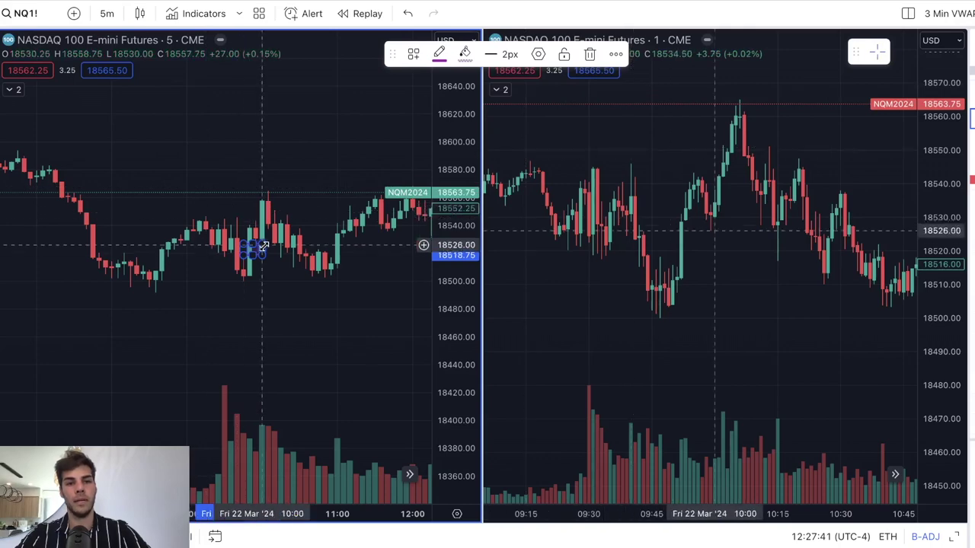
{"action": "left_click", "coordinate": [241, 277]}
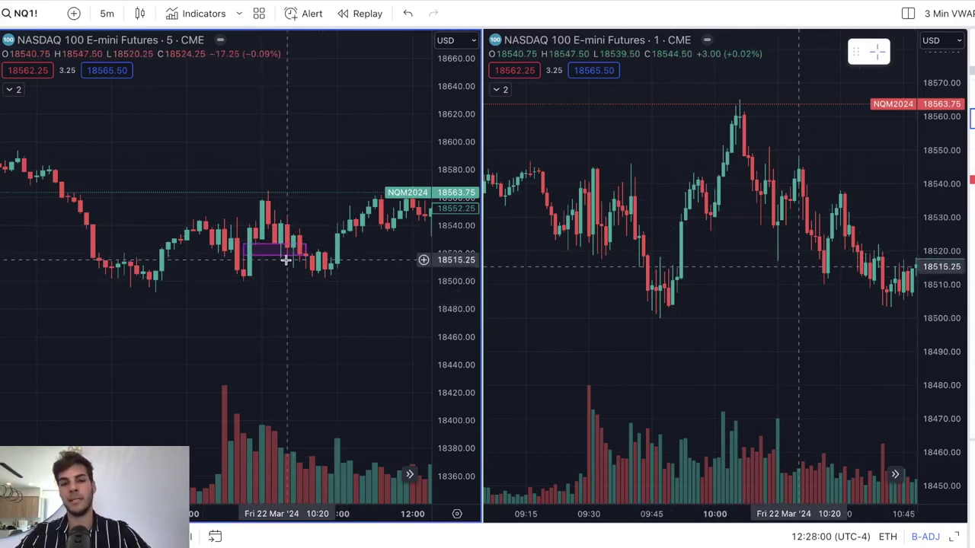
{"action": "left_click", "coordinate": [242, 248]}
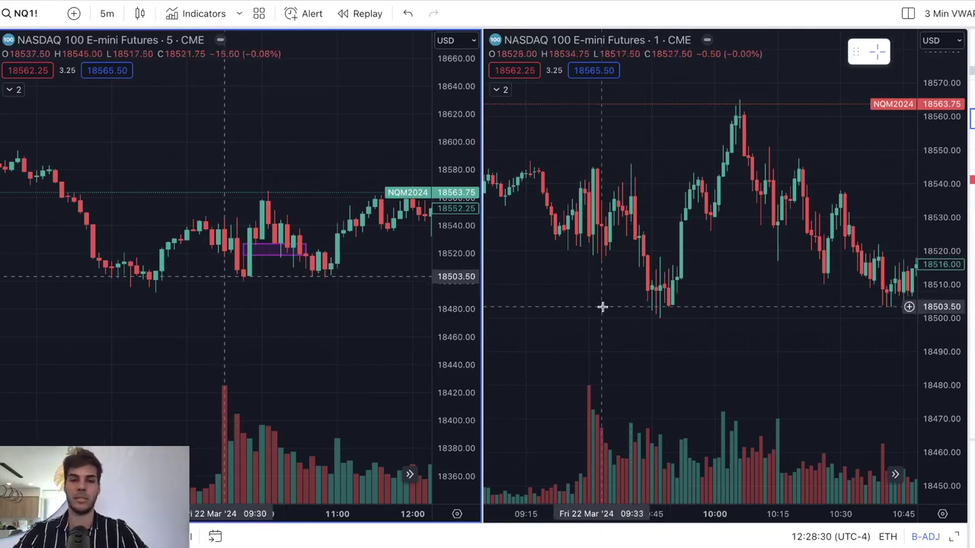
Draw a second rectangle on the 5-minute chart from about 08:35 to 09:55, between 18507.50 and 18517.75
{"action": "left_click", "coordinate": [3, 46]}
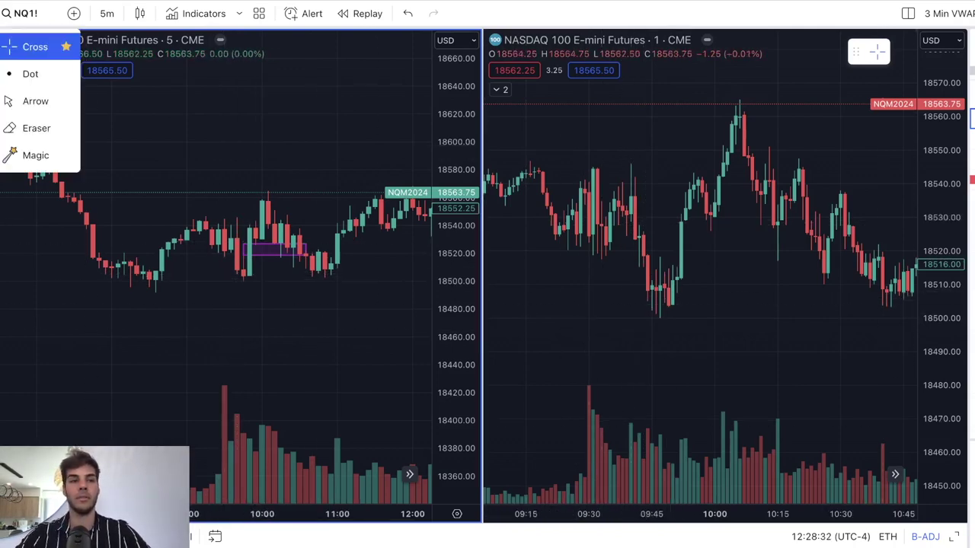
{"action": "left_click", "coordinate": [239, 282]}
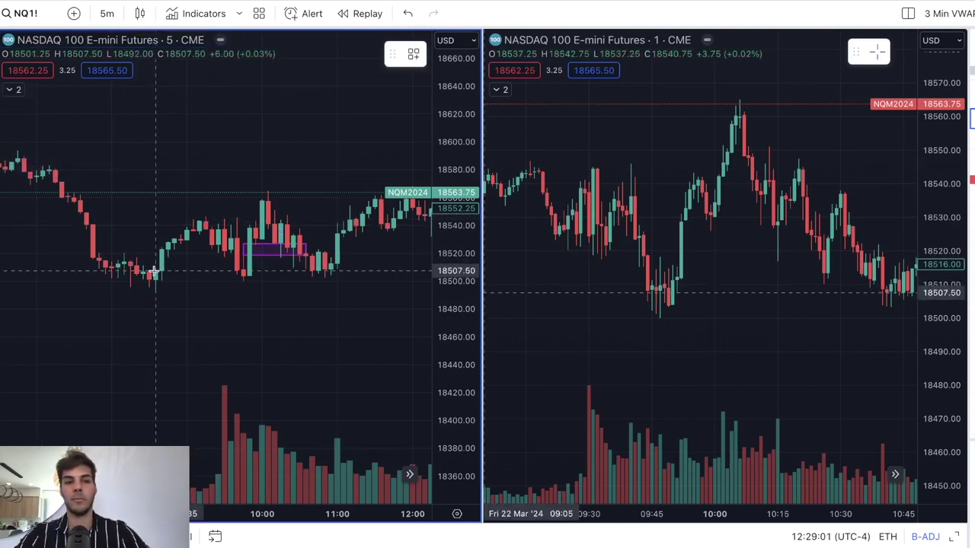
{"action": "left_click_drag", "start_coordinate": [156, 270], "coordinate": [237, 252]}
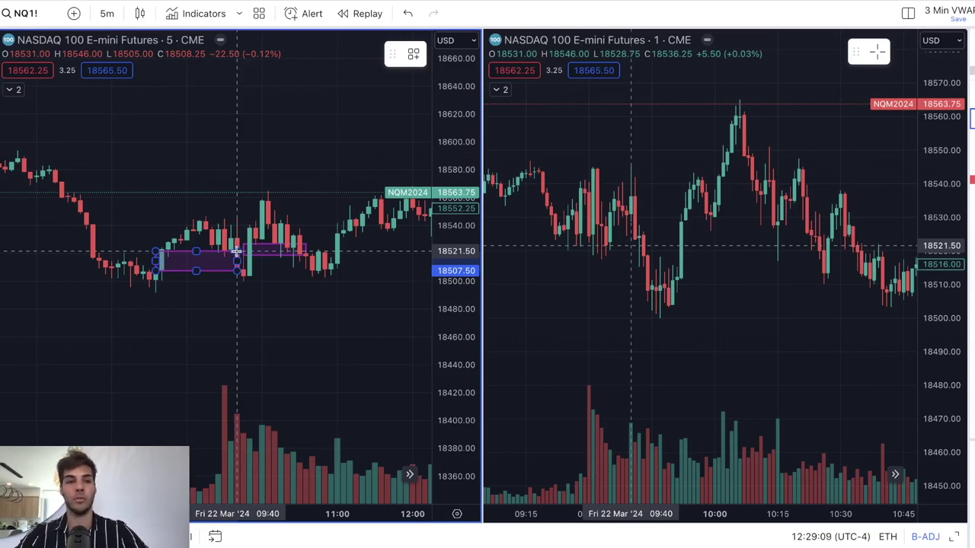
{"action": "left_click_drag", "start_coordinate": [237, 251], "coordinate": [257, 256]}
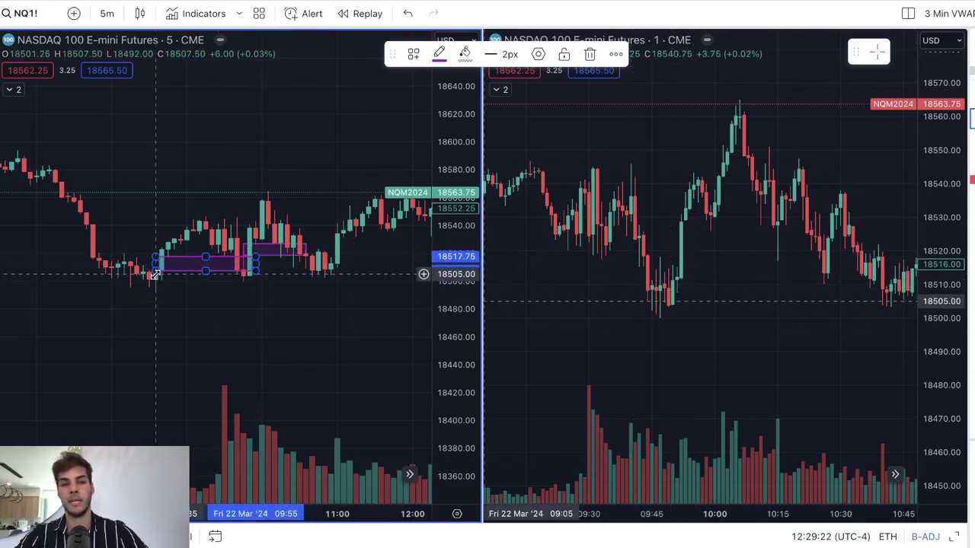
Place a long position on the 1-minute chart at 09:51 with entry 18511.00, stop 18499.50 and target 18547.00
{"action": "left_click", "coordinate": [646, 303]}
{"action": "scroll", "coordinate": [533, 308], "scroll_direction": "left", "scroll_amount": 5}
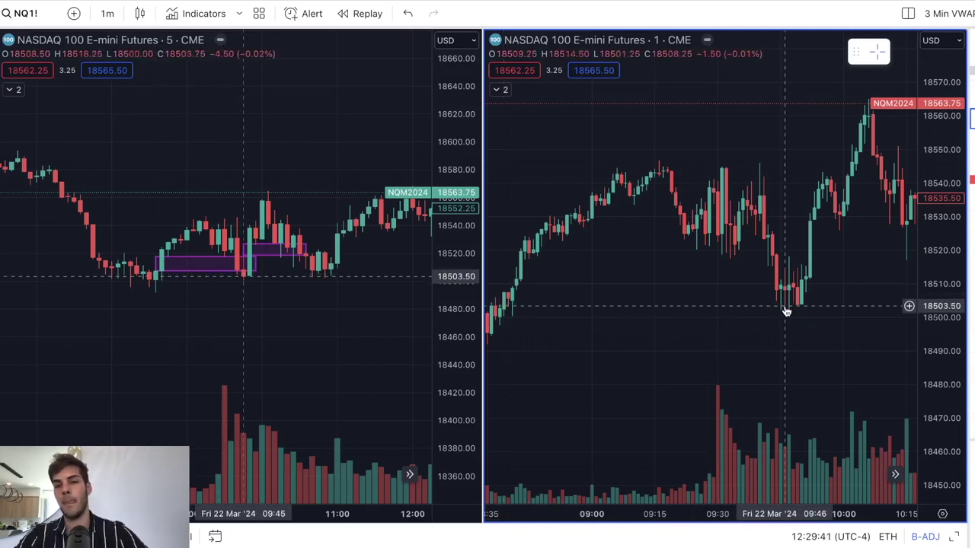
{"action": "left_click_drag", "start_coordinate": [775, 307], "coordinate": [769, 303]}
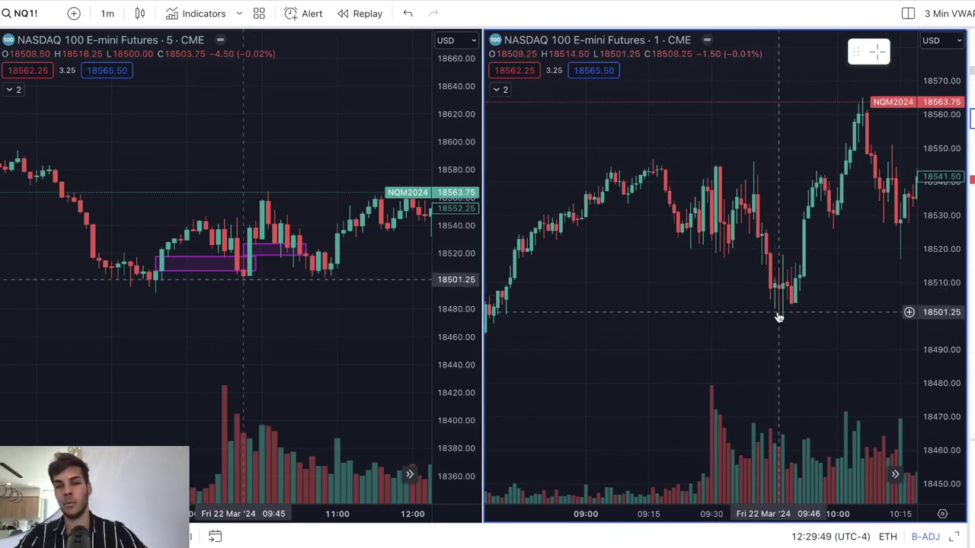
{"action": "left_click_drag", "start_coordinate": [777, 313], "coordinate": [770, 318]}
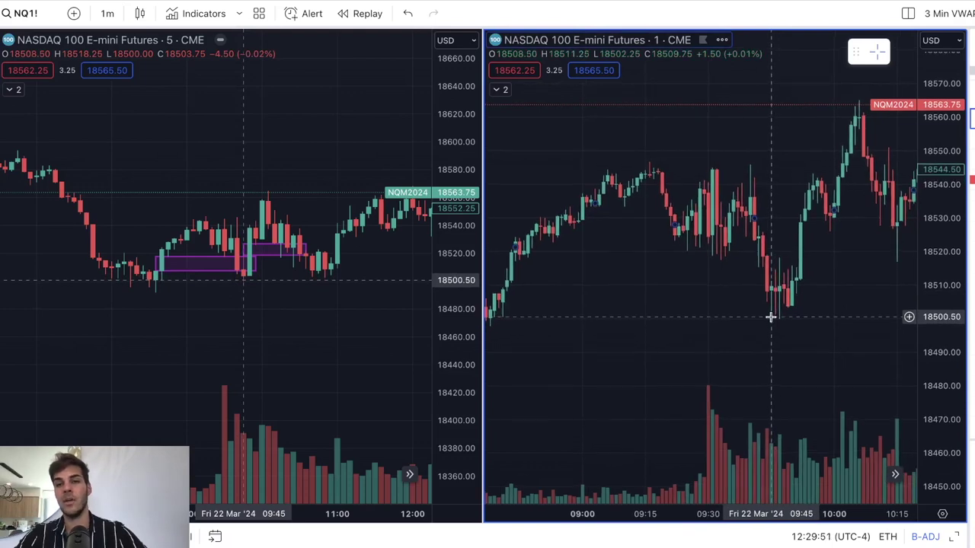
{"action": "left_click_drag", "start_coordinate": [766, 324], "coordinate": [738, 327]}
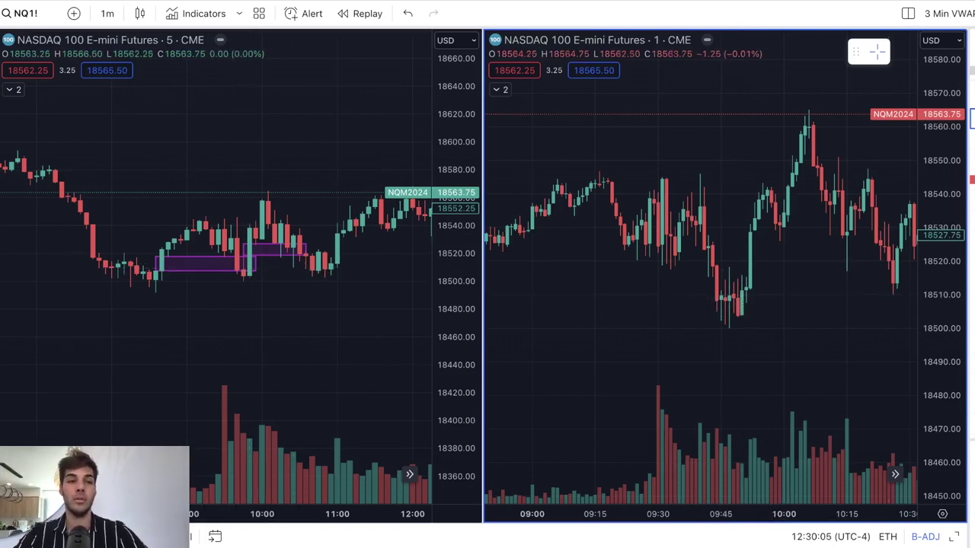
{"action": "left_click", "coordinate": [746, 292]}
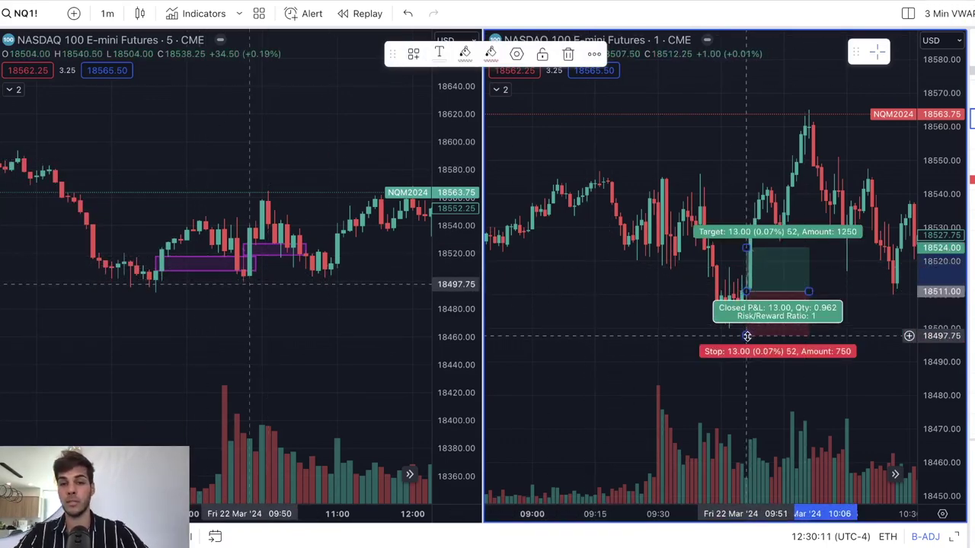
{"action": "left_click_drag", "start_coordinate": [747, 336], "coordinate": [731, 331]}
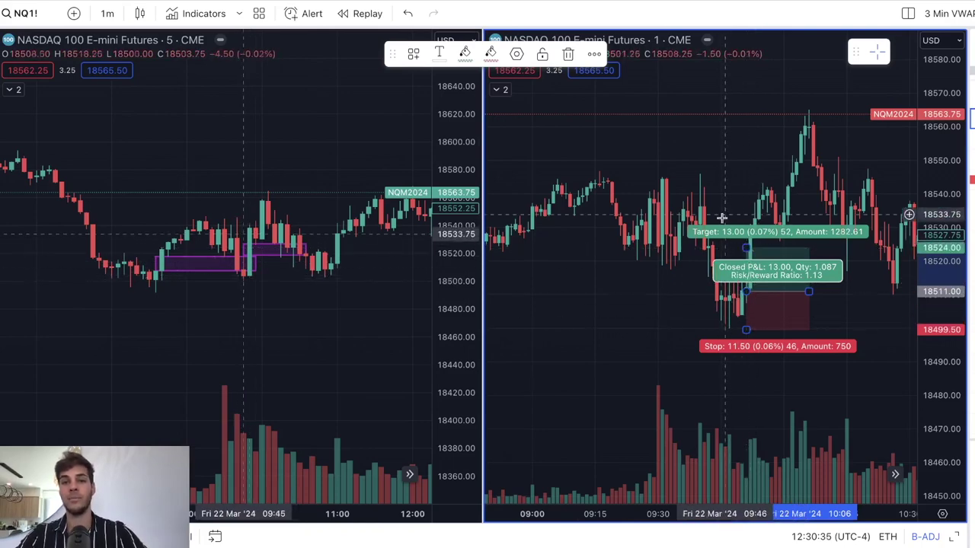
{"action": "left_click_drag", "start_coordinate": [746, 246], "coordinate": [745, 170]}
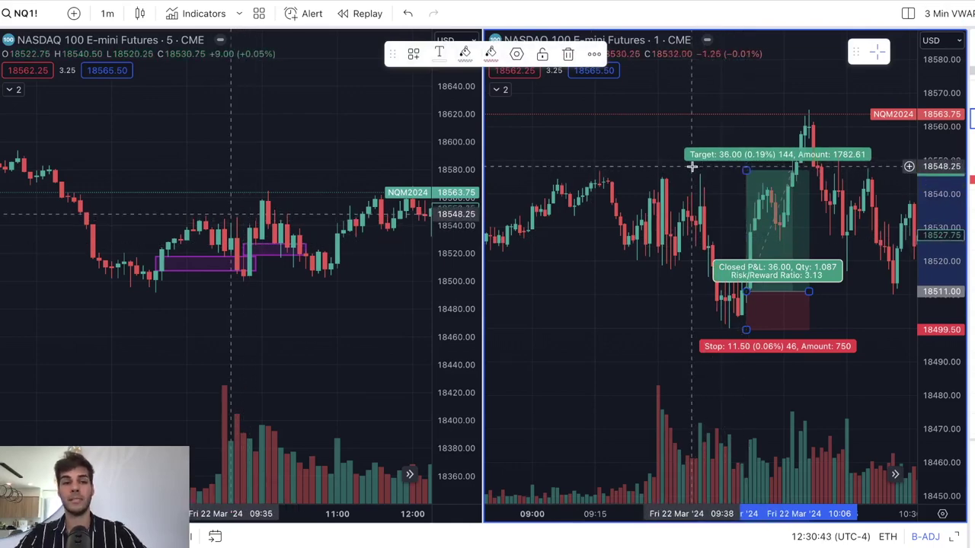
{"action": "left_click", "coordinate": [692, 312]}
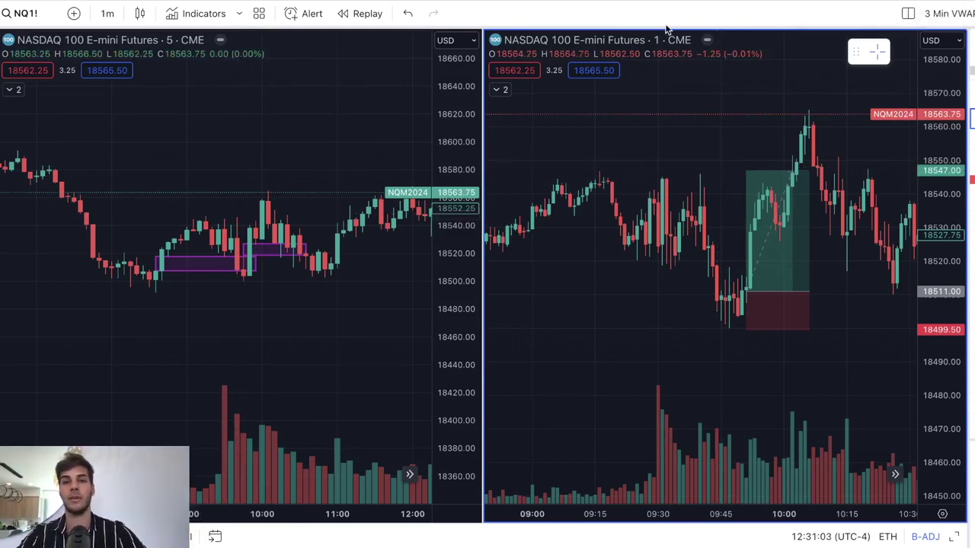
Compare the same session on the S&P 500 E-mini (ES1!) charts and return to NQ1!
{"action": "left_click", "coordinate": [140, 90]}
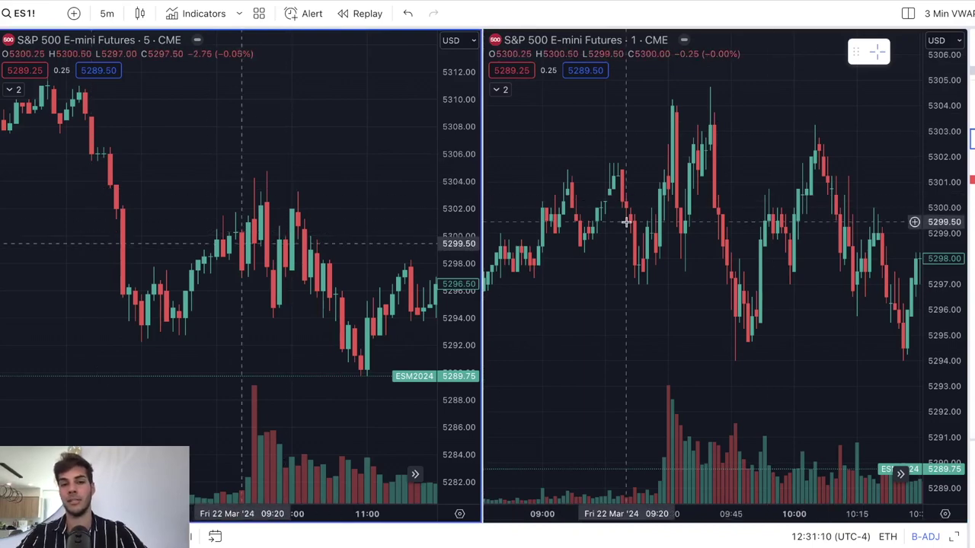
{"action": "left_click", "coordinate": [808, 279]}
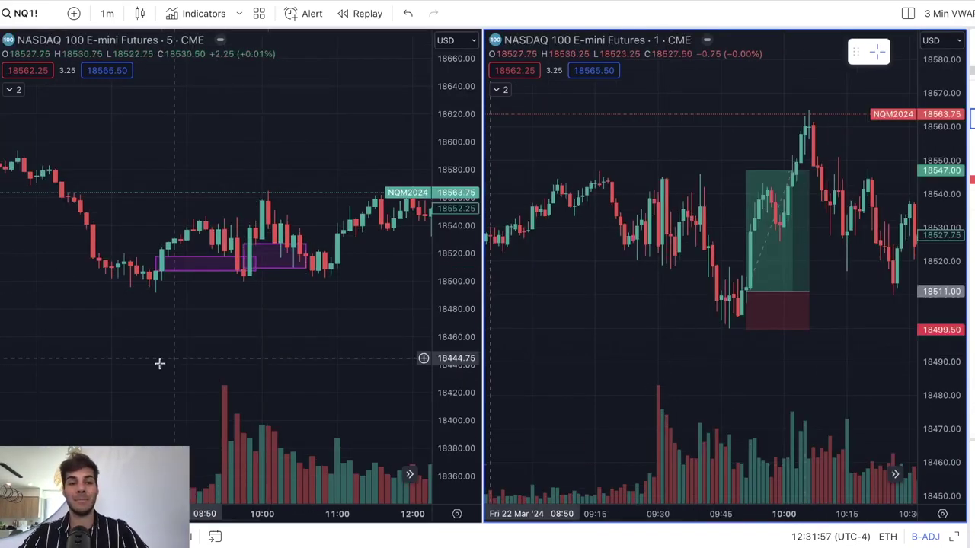
Examine the 5-minute candles in and around the two purple rectangles, including the price action following them
{"action": "left_click", "coordinate": [257, 268]}
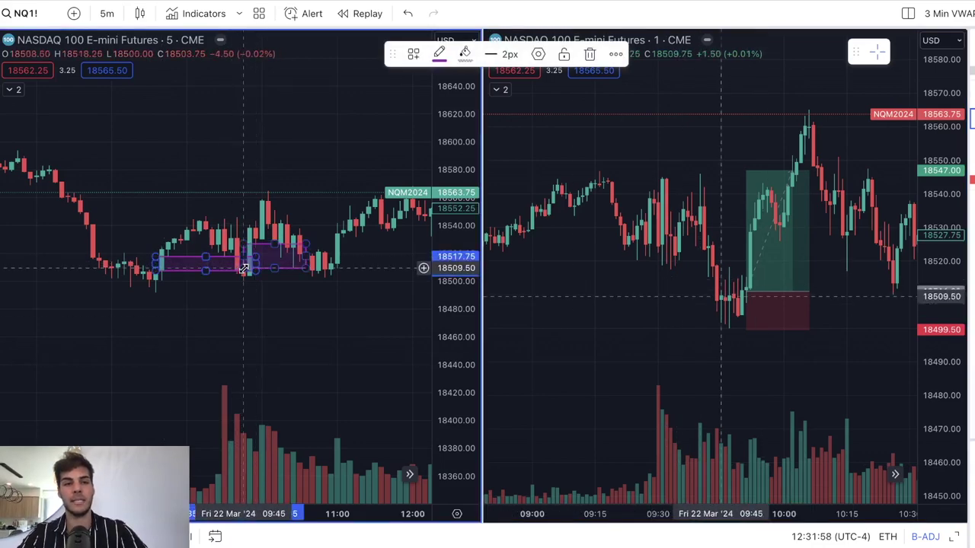
{"action": "left_click", "coordinate": [225, 237]}
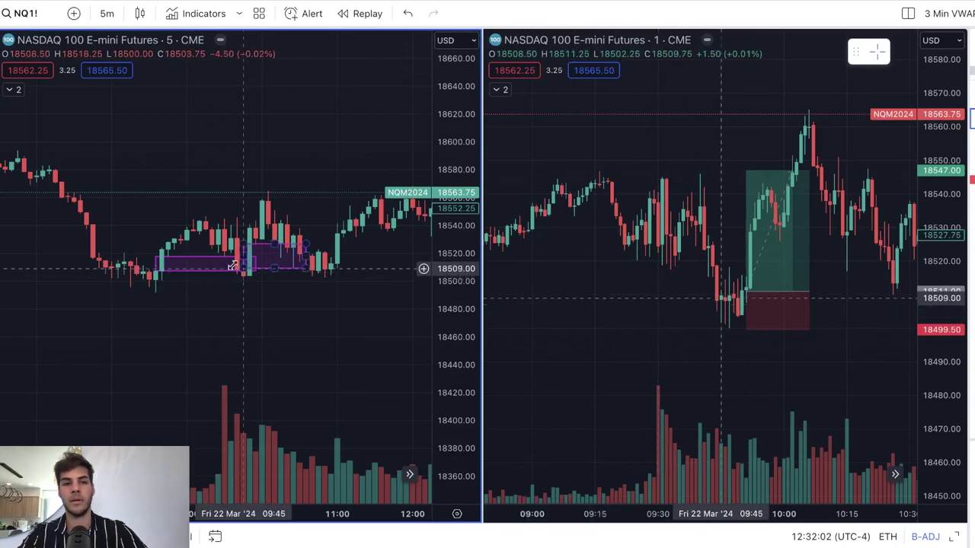
{"action": "scroll", "coordinate": [263, 272], "scroll_direction": "up", "scroll_amount": 2}
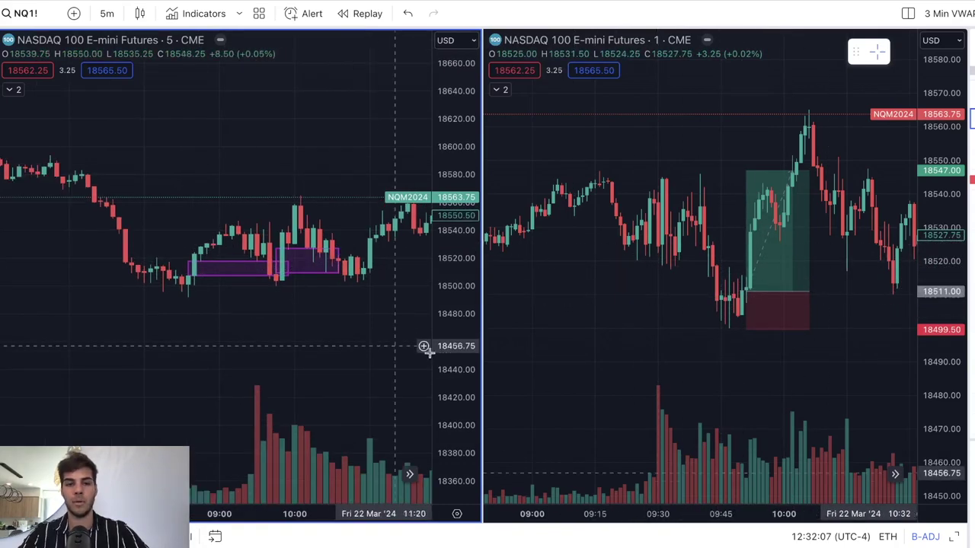
{"action": "scroll", "coordinate": [277, 274], "scroll_direction": "up", "scroll_amount": 1}
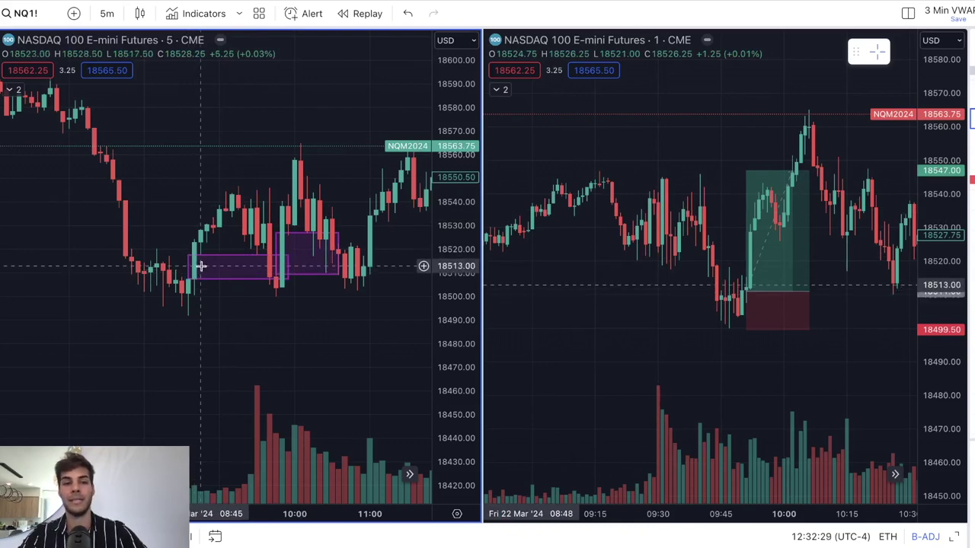
{"action": "left_click_drag", "start_coordinate": [278, 335], "coordinate": [176, 275]}
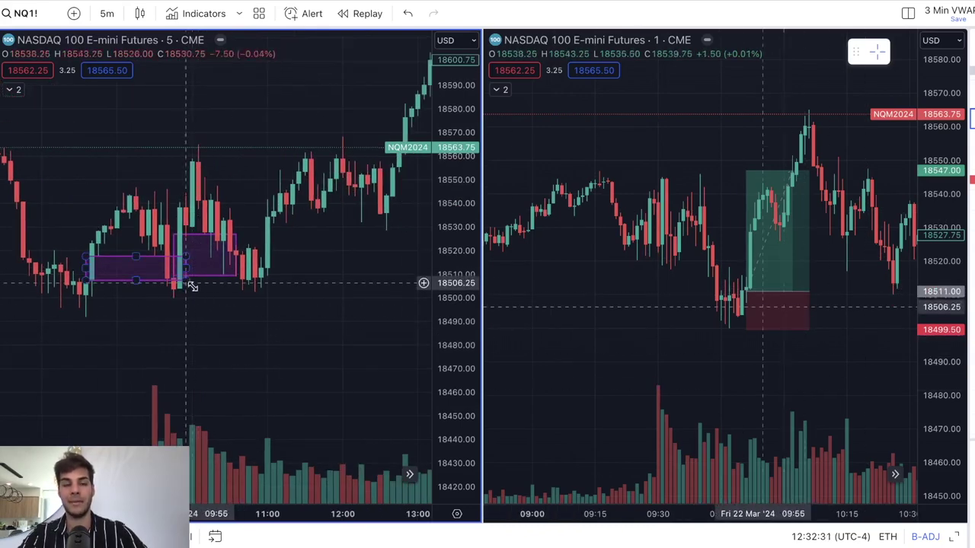
{"action": "scroll", "coordinate": [192, 283], "scroll_direction": "right", "scroll_amount": 5}
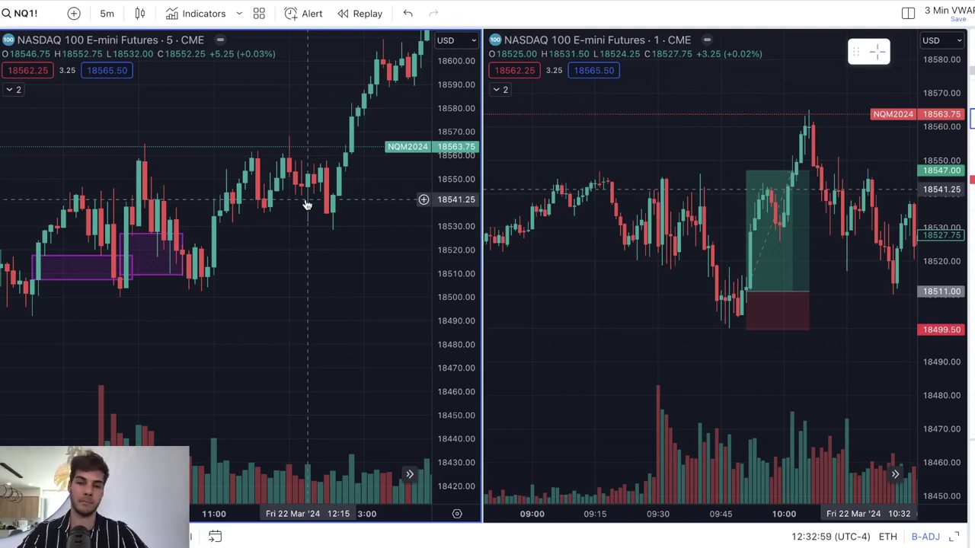
{"action": "left_click_drag", "start_coordinate": [143, 306], "coordinate": [266, 307]}
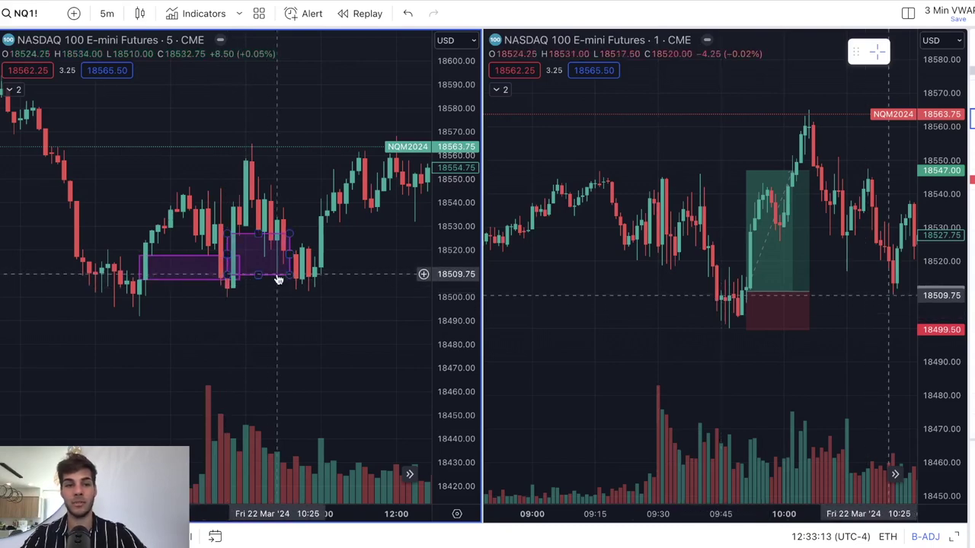
{"action": "left_click_drag", "start_coordinate": [446, 320], "coordinate": [448, 290]}
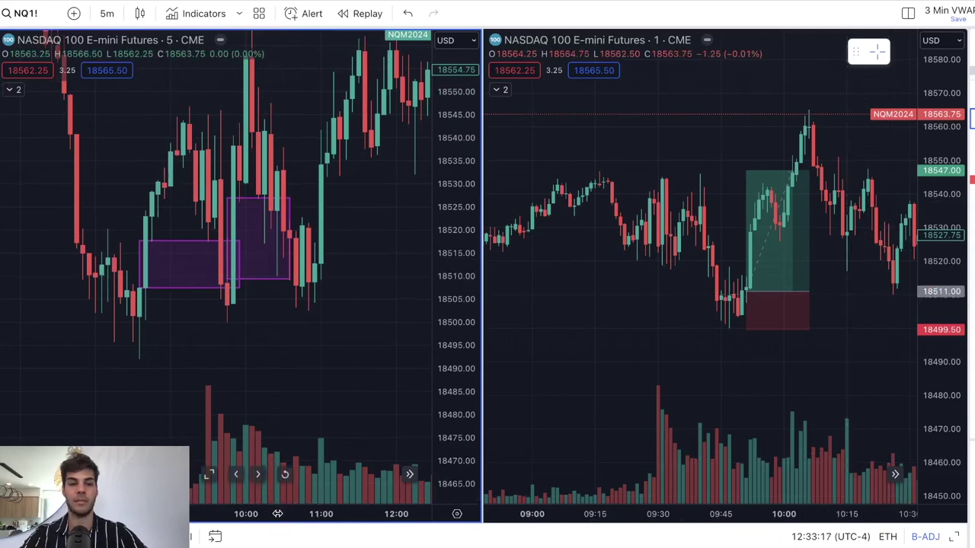
{"action": "left_click_drag", "start_coordinate": [277, 514], "coordinate": [160, 295]}
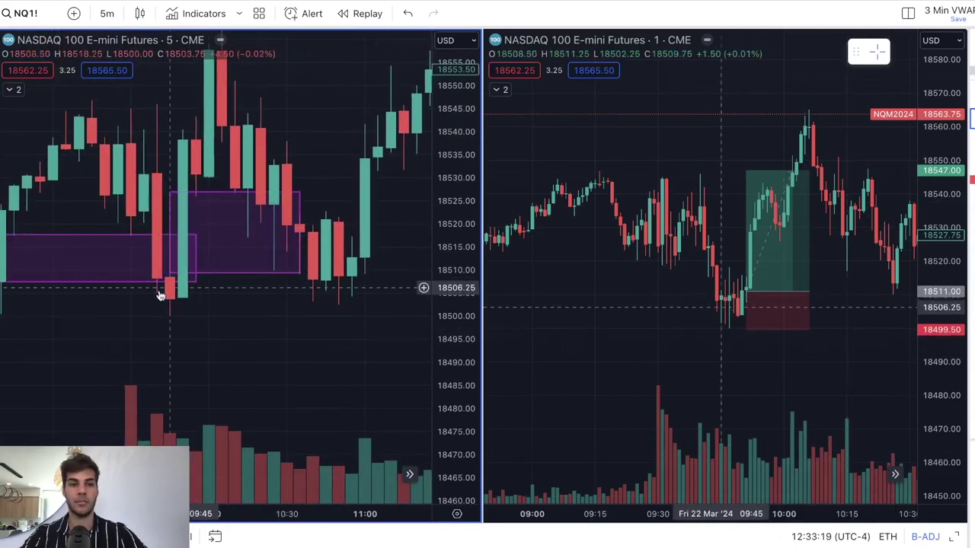
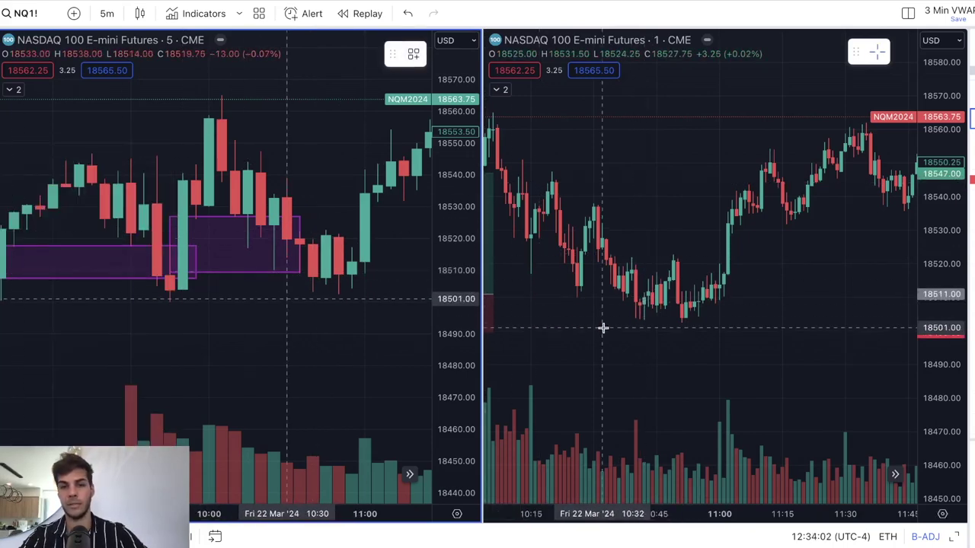
Place a second long position on the 1-minute chart at 10:44 with entry 18511.50, stop 18501.50 and target 18554.00
{"action": "left_click", "coordinate": [652, 293]}
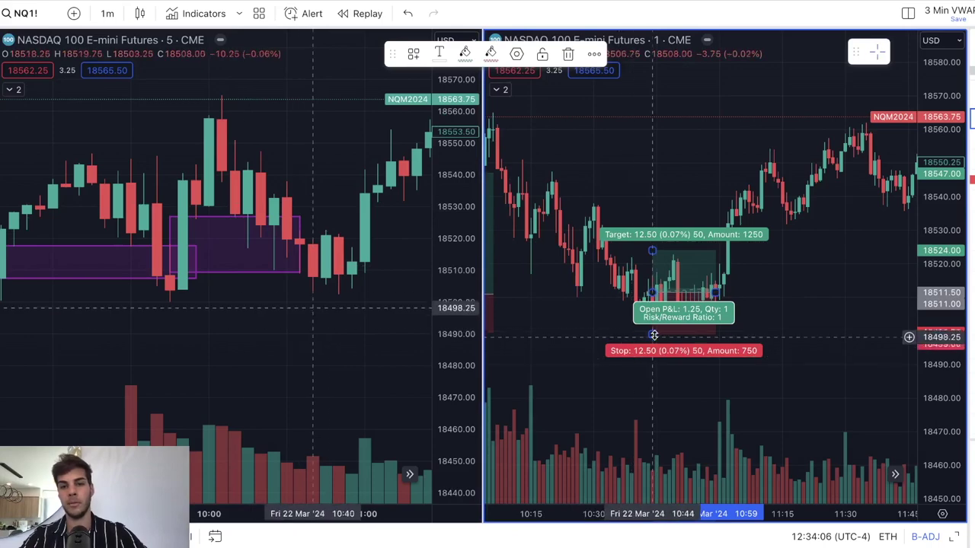
{"action": "left_click_drag", "start_coordinate": [652, 334], "coordinate": [653, 322]}
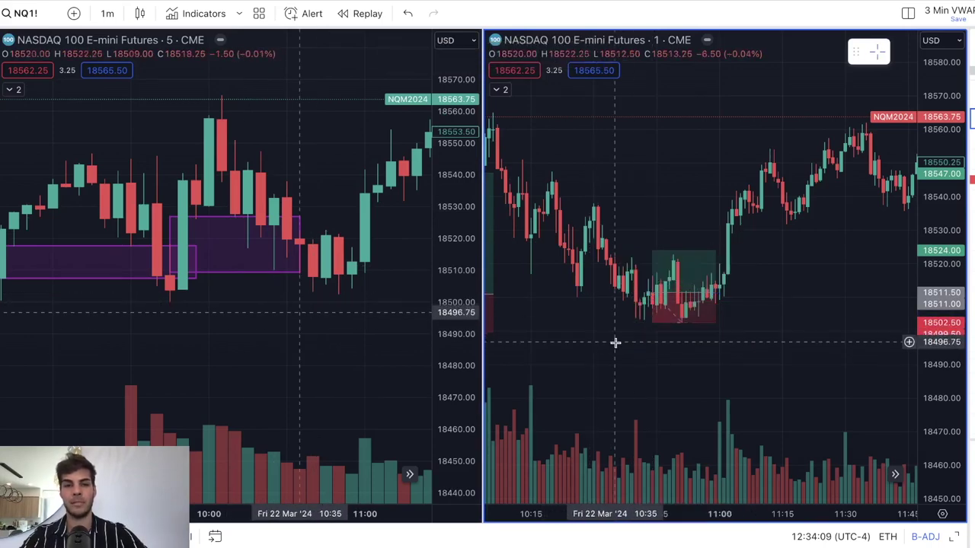
{"action": "scroll", "coordinate": [877, 229], "scroll_direction": "left", "scroll_amount": 2}
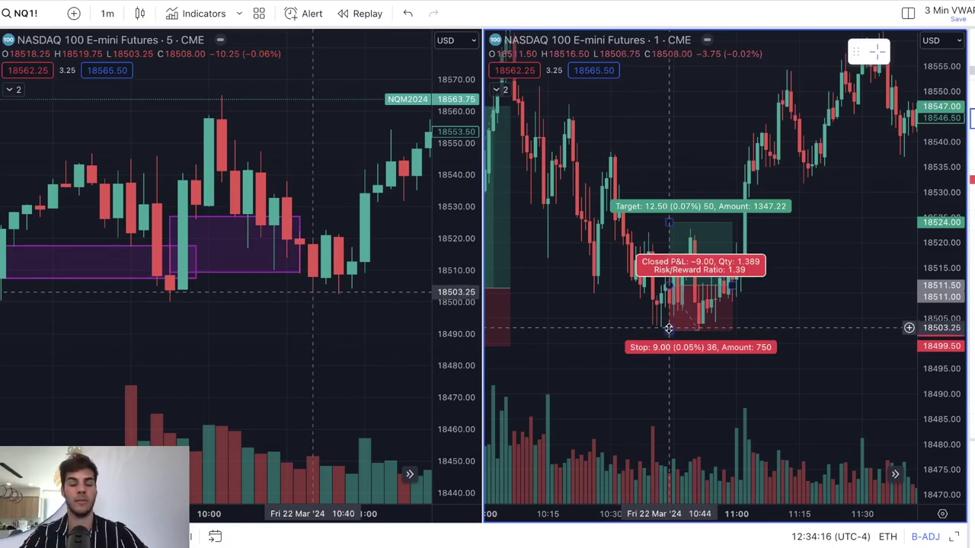
{"action": "left_click_drag", "start_coordinate": [668, 328], "coordinate": [672, 336]}
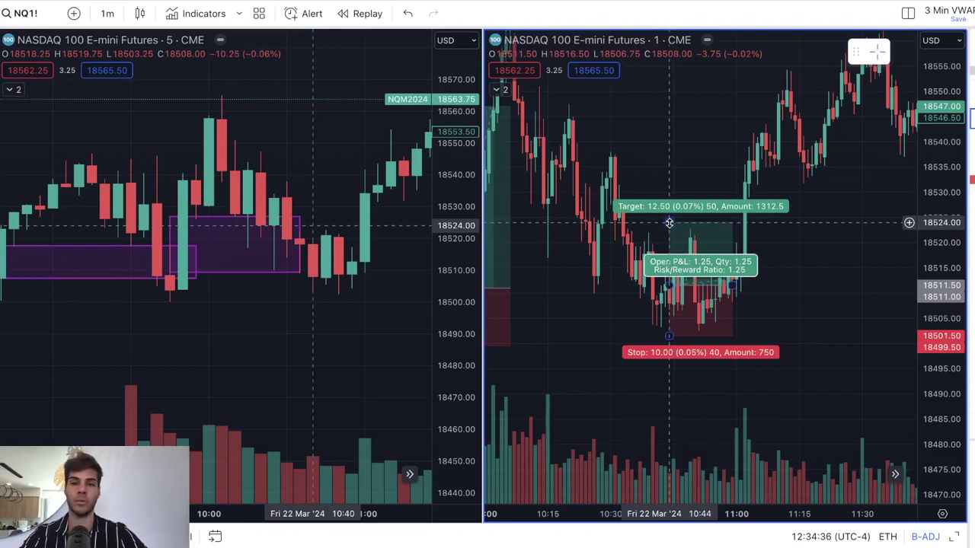
{"action": "left_click_drag", "start_coordinate": [669, 223], "coordinate": [668, 95]}
{"action": "left_click", "coordinate": [640, 167]}
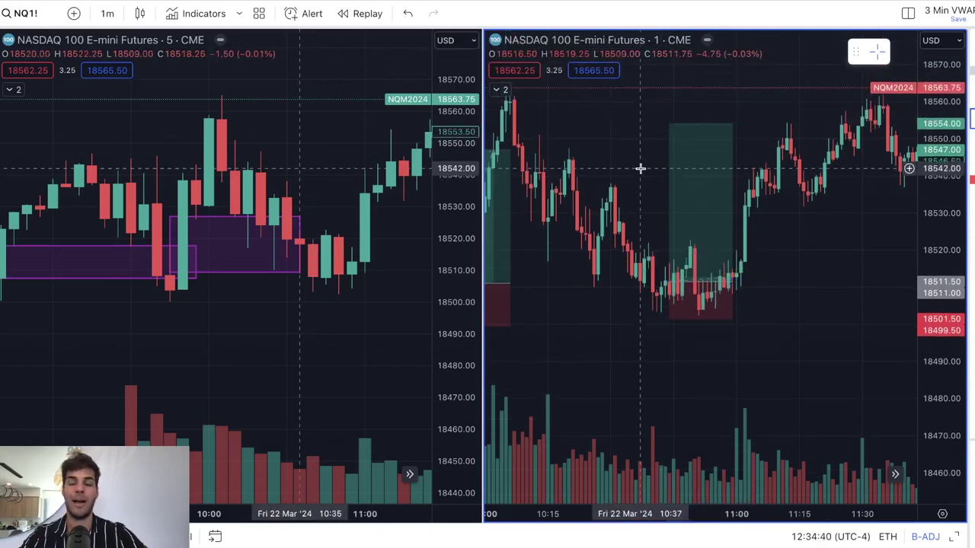
Raise the second long position's target to 18564.50 and extend the position's end to 12:04
{"action": "left_click_drag", "start_coordinate": [640, 167], "coordinate": [680, 216]}
{"action": "left_click_drag", "start_coordinate": [699, 155], "coordinate": [694, 117]}
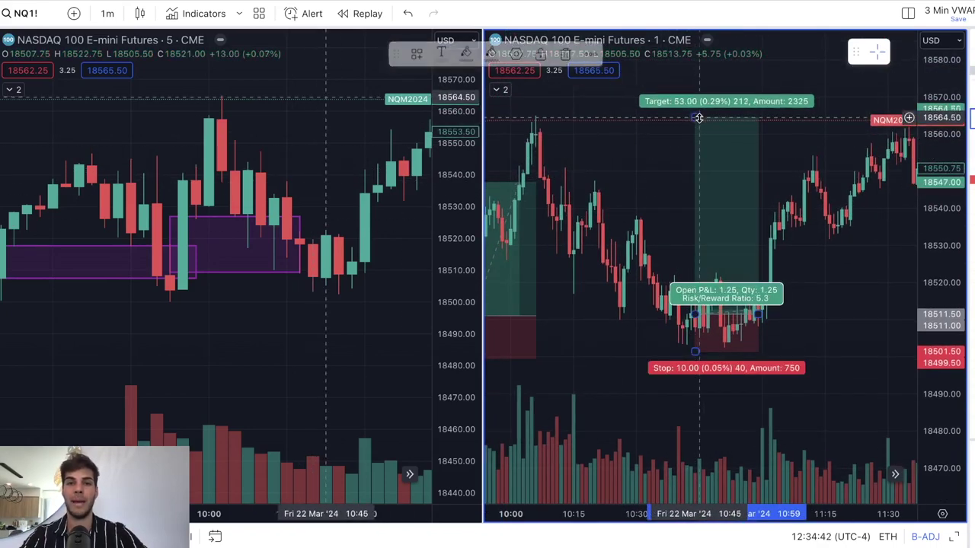
{"action": "left_click", "coordinate": [699, 403]}
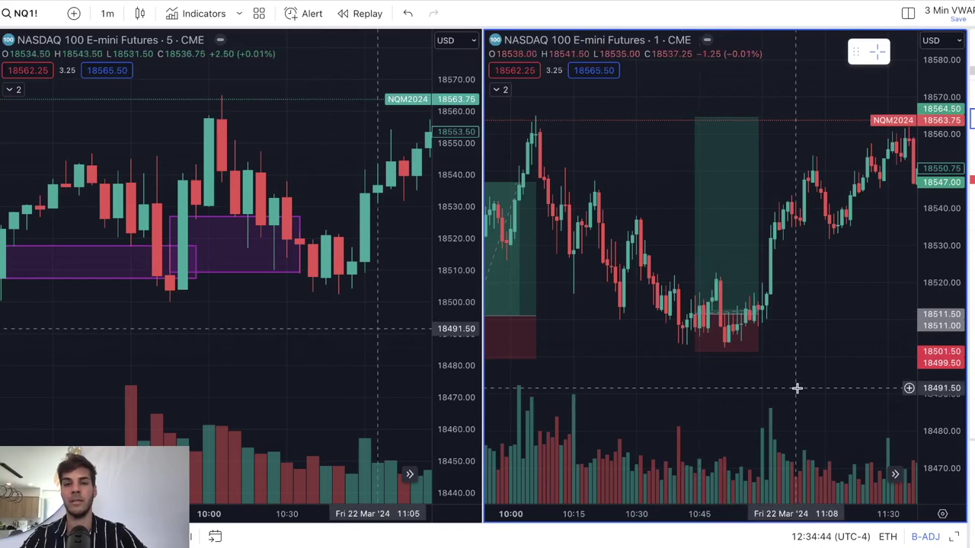
{"action": "left_click_drag", "start_coordinate": [797, 388], "coordinate": [620, 376]}
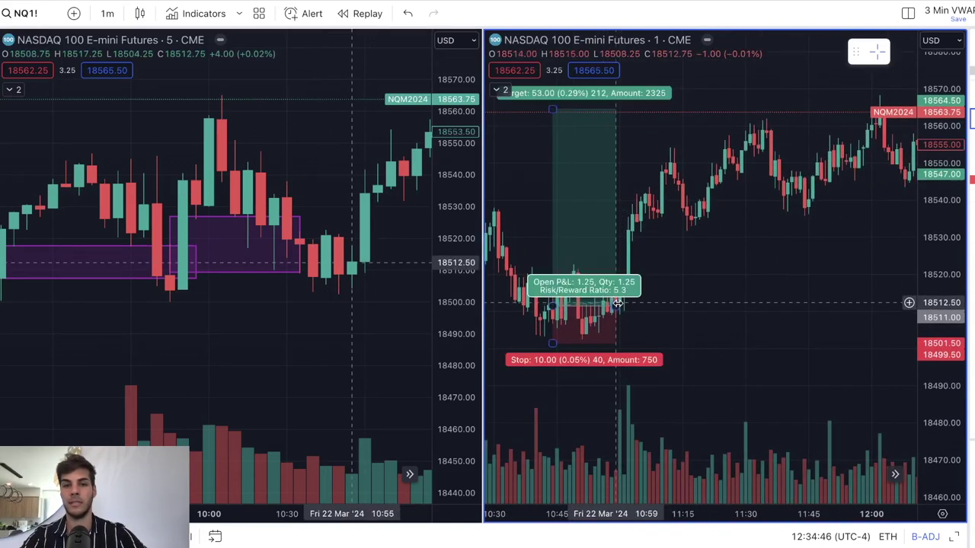
{"action": "left_click_drag", "start_coordinate": [616, 306], "coordinate": [879, 288]}
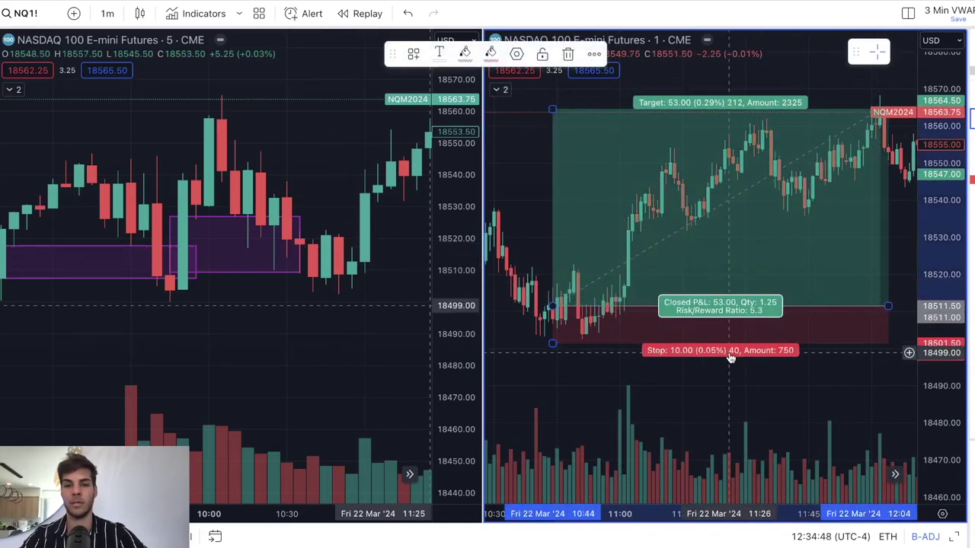
{"action": "left_click", "coordinate": [663, 365]}
Add the text label "+89pts +$1.78k profit" to the 1-minute chart, placing it above the candles at 10:08 near 18577.50
{"action": "left_click_drag", "start_coordinate": [601, 359], "coordinate": [721, 348]}
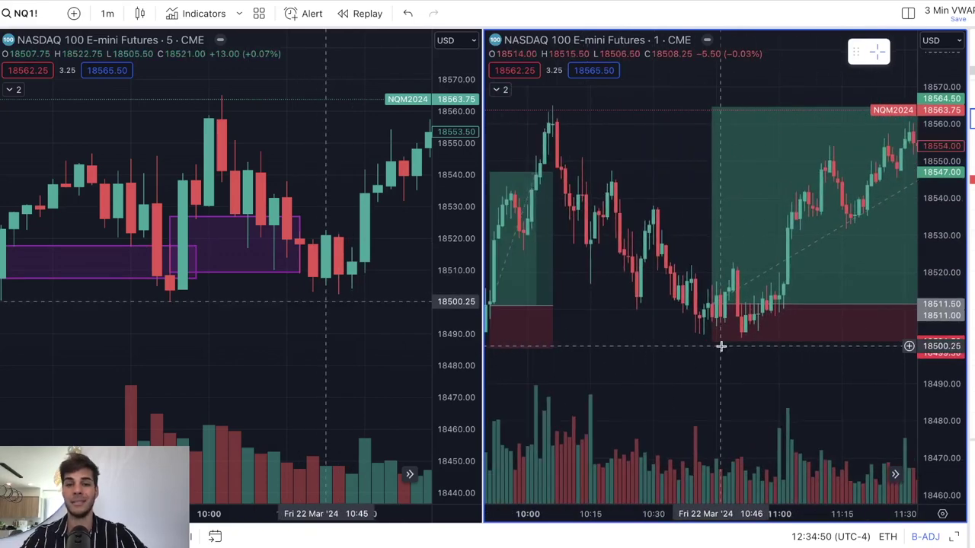
{"action": "mouse_move", "coordinate": [632, 357]}
{"action": "left_mouse_down"}
{"action": "mouse_move", "coordinate": [818, 365]}
{"action": "mouse_move", "coordinate": [624, 357]}
{"action": "left_mouse_up"}
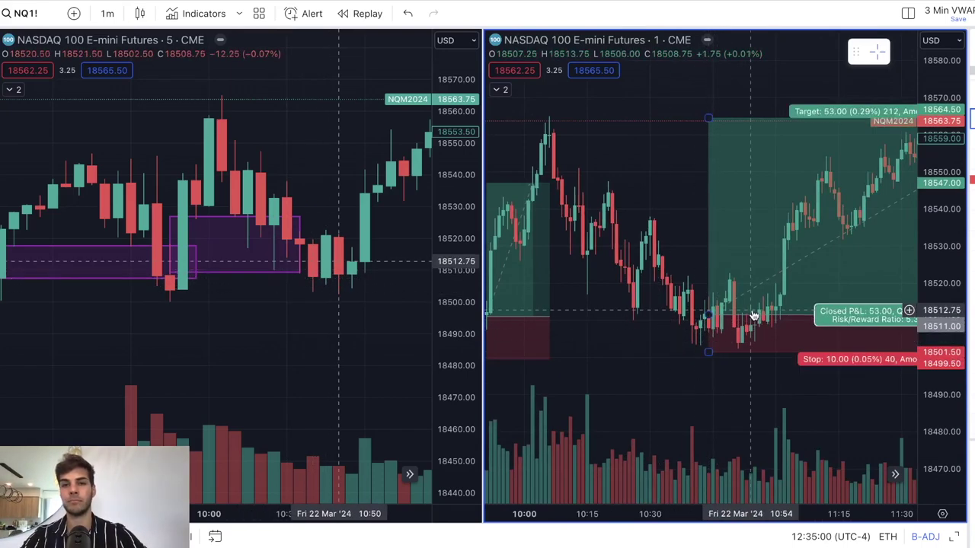
{"action": "left_click_drag", "start_coordinate": [602, 363], "coordinate": [575, 358]}
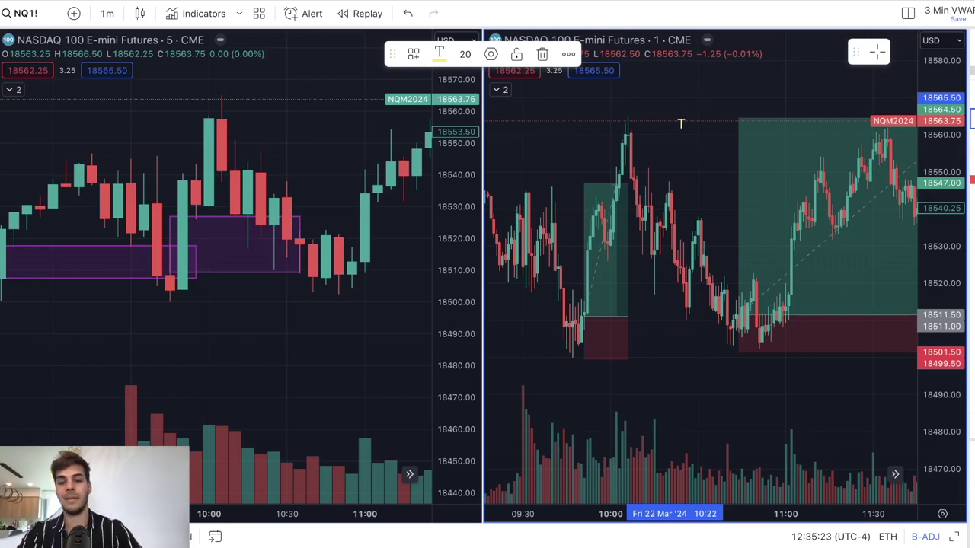
{"action": "type", "text": "+89pts $"}
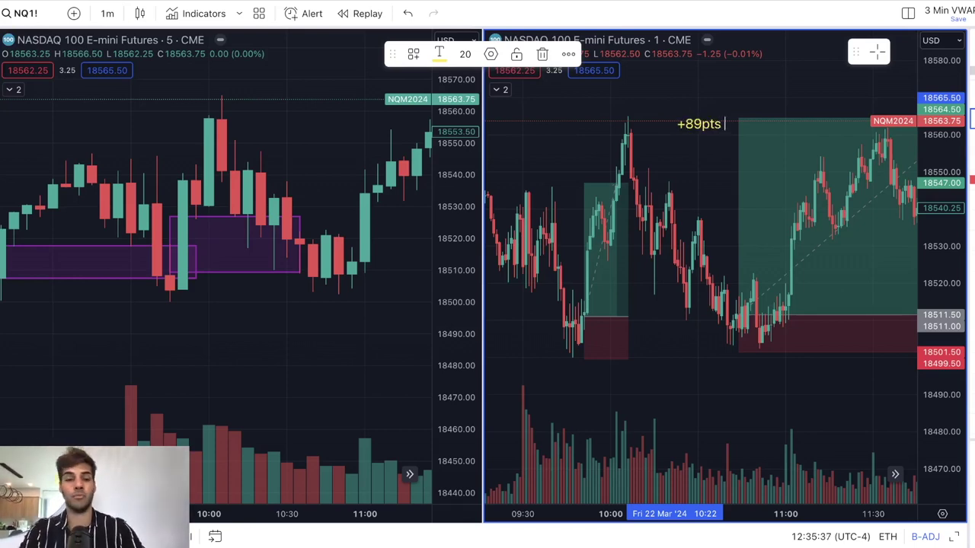
{"action": "key", "text": "BackSpace"}
{"action": "type", "text": "+"}
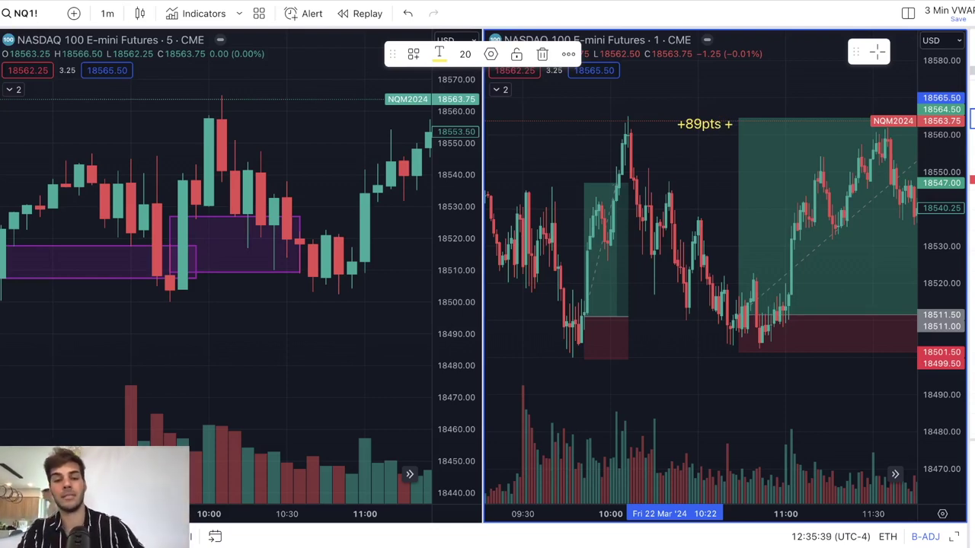
{"action": "type", "text": "$1.78k"}
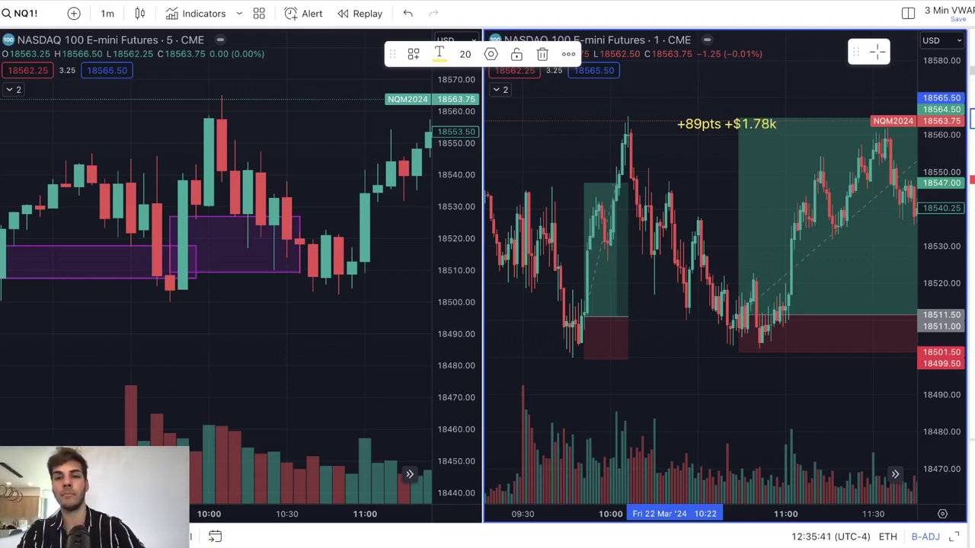
{"action": "type", "text": " profit"}
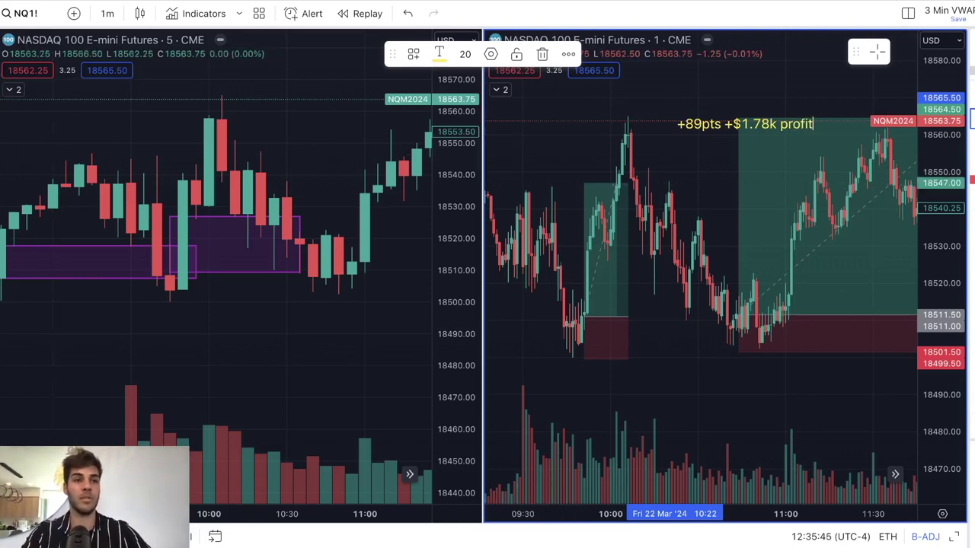
{"action": "left_click_drag", "start_coordinate": [682, 123], "coordinate": [649, 80]}
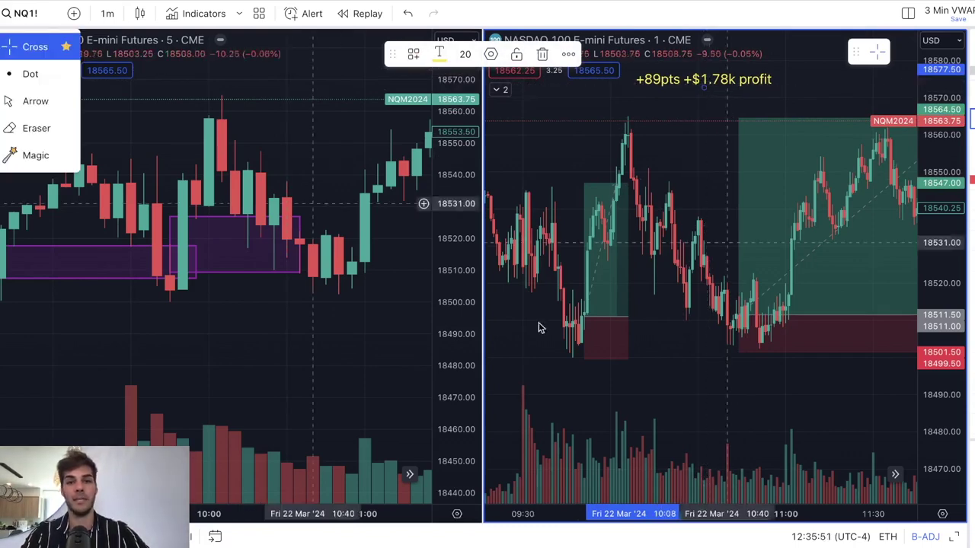
{"action": "left_click", "coordinate": [590, 333]}
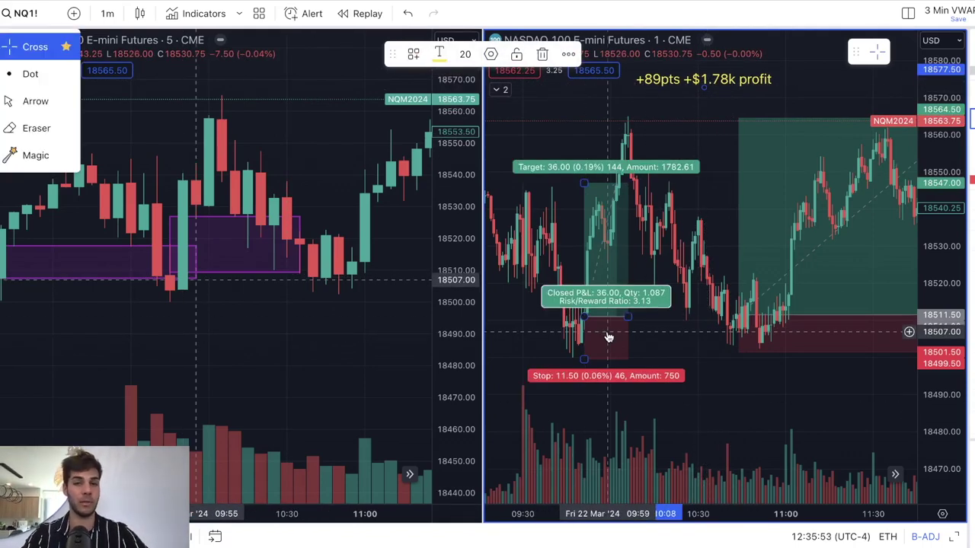
{"action": "left_click", "coordinate": [828, 317]}
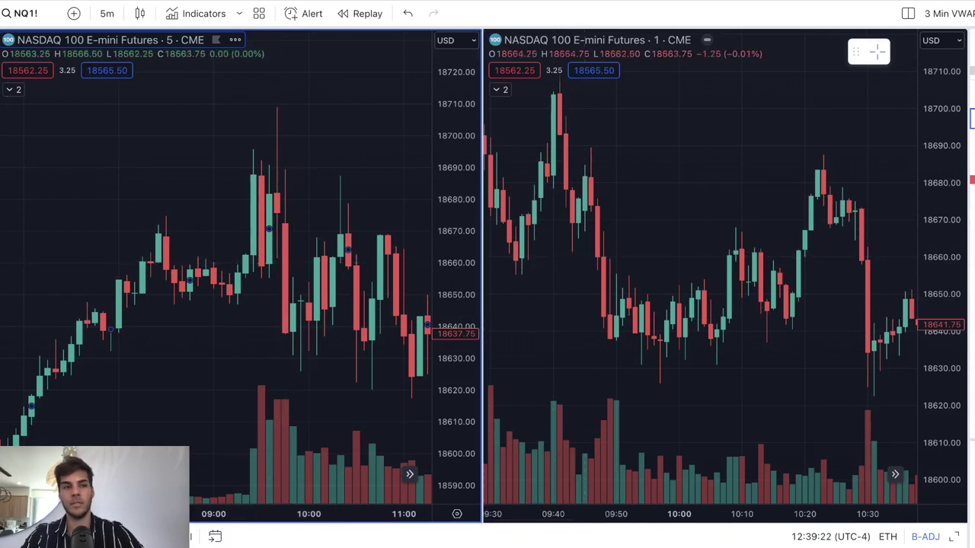
Mark the 21 March gap zone with a rectangle on the 5-minute chart from about 09:40 to 10:30, between 18655.00 and about 18675
{"action": "mouse_move", "coordinate": [276, 258]}
{"action": "left_mouse_down"}
{"action": "mouse_move", "coordinate": [327, 284]}
{"action": "mouse_move", "coordinate": [356, 279]}
{"action": "left_mouse_up"}
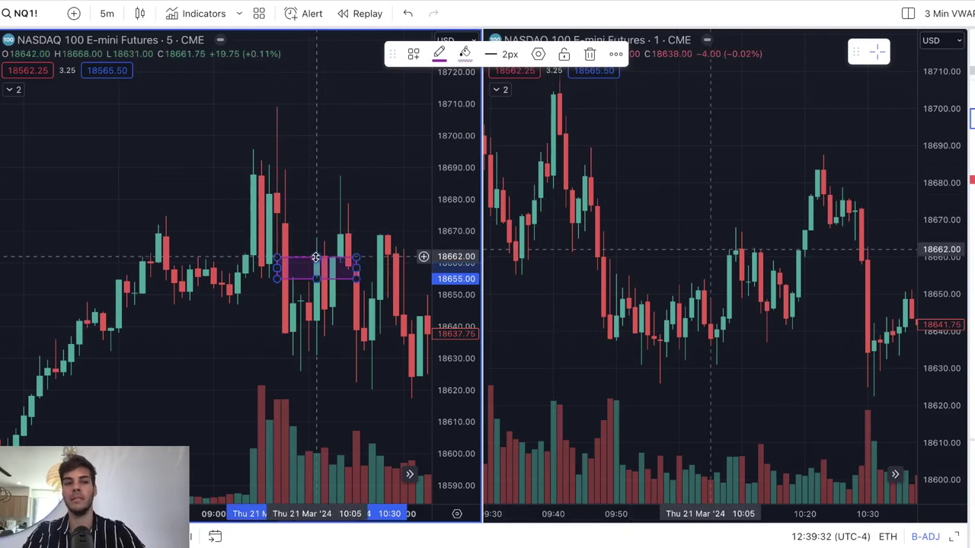
{"action": "left_click_drag", "start_coordinate": [315, 257], "coordinate": [315, 218]}
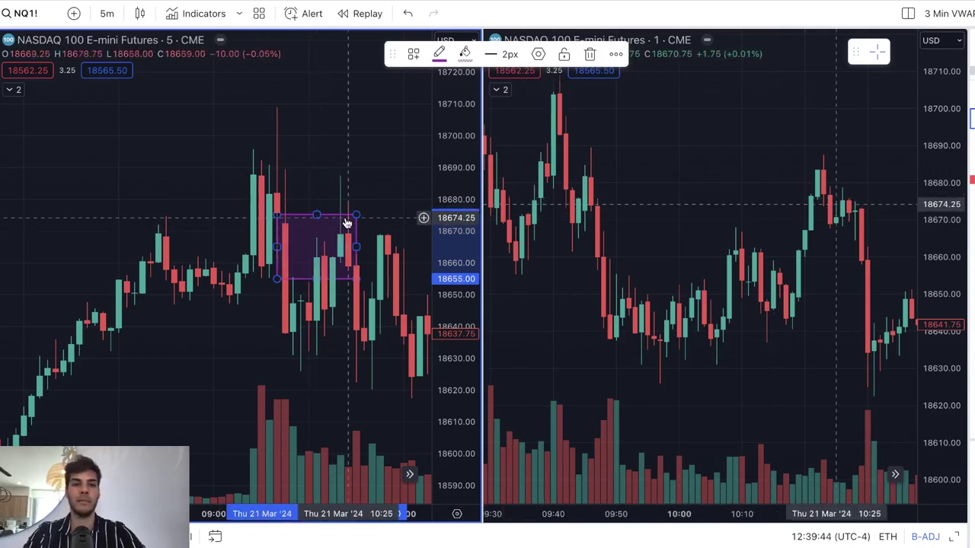
Place a short position on the 1-minute chart at 10:25 with entry 18669.00, stop 18689.00 and target 18625.00
{"action": "mouse_move", "coordinate": [749, 226]}
{"action": "left_mouse_down"}
{"action": "mouse_move", "coordinate": [681, 231]}
{"action": "mouse_move", "coordinate": [752, 220]}
{"action": "left_mouse_up"}
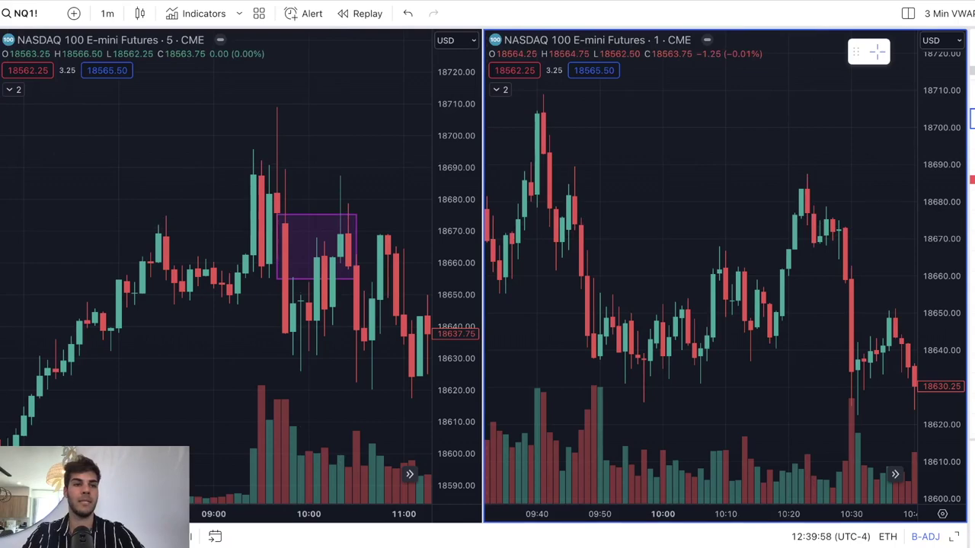
{"action": "left_click", "coordinate": [22, 190]}
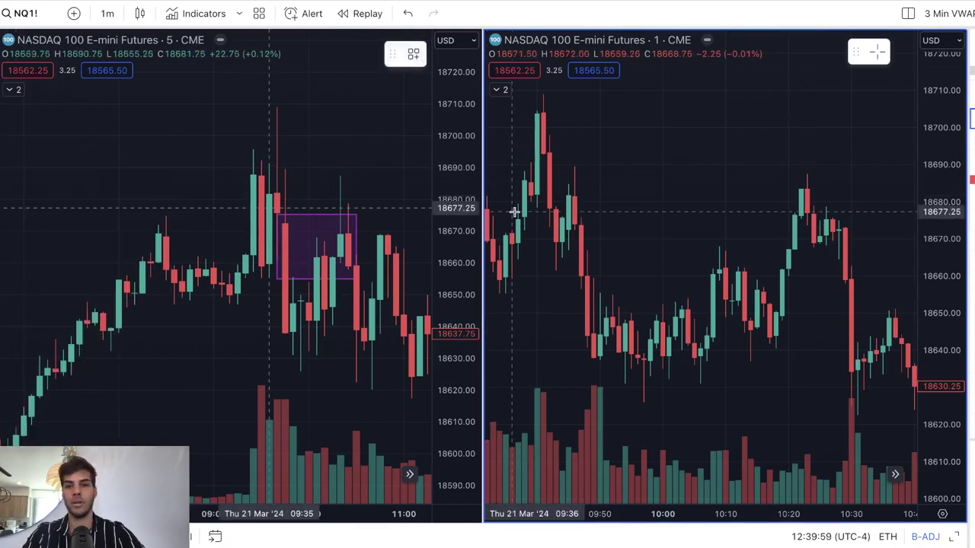
{"action": "left_click", "coordinate": [819, 242]}
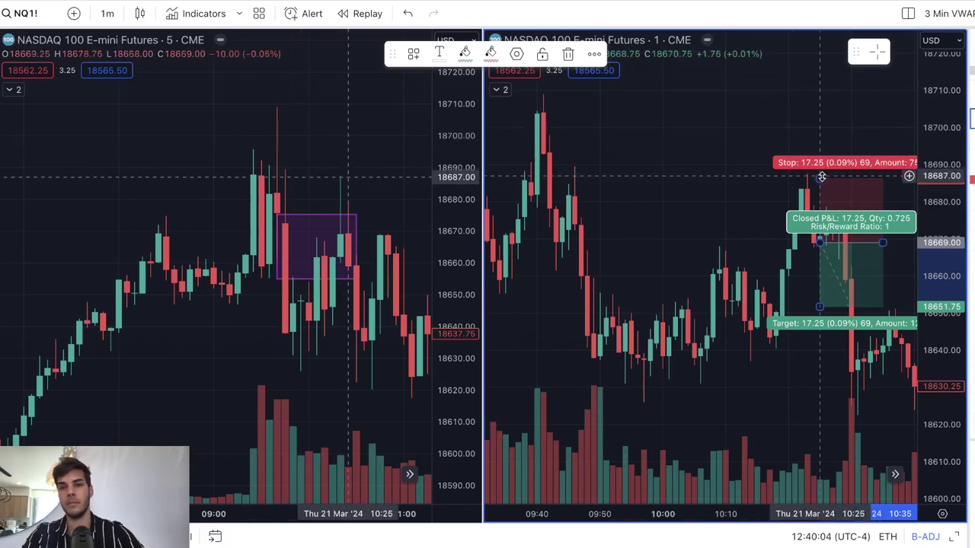
{"action": "left_click_drag", "start_coordinate": [821, 175], "coordinate": [822, 173]}
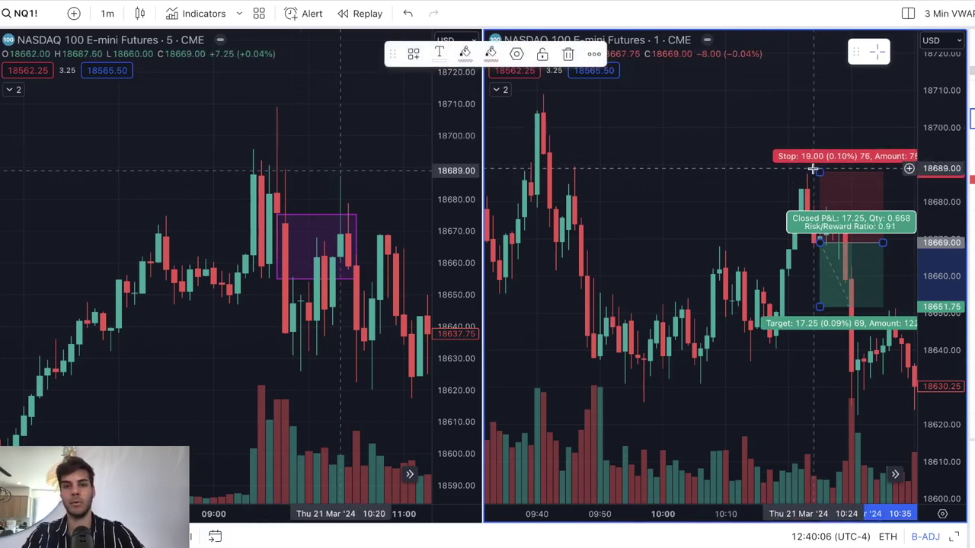
{"action": "left_click_drag", "start_coordinate": [821, 172], "coordinate": [820, 168]}
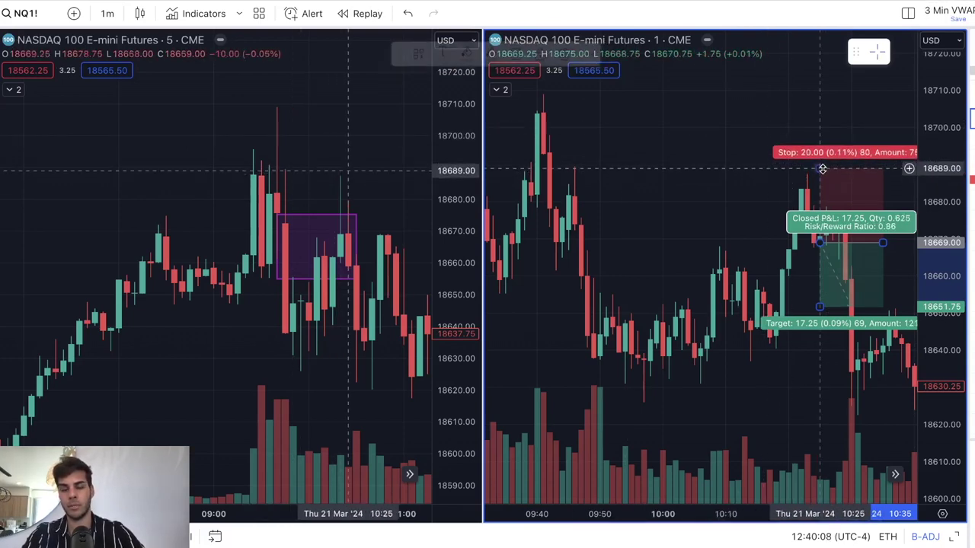
{"action": "left_click", "coordinate": [776, 170]}
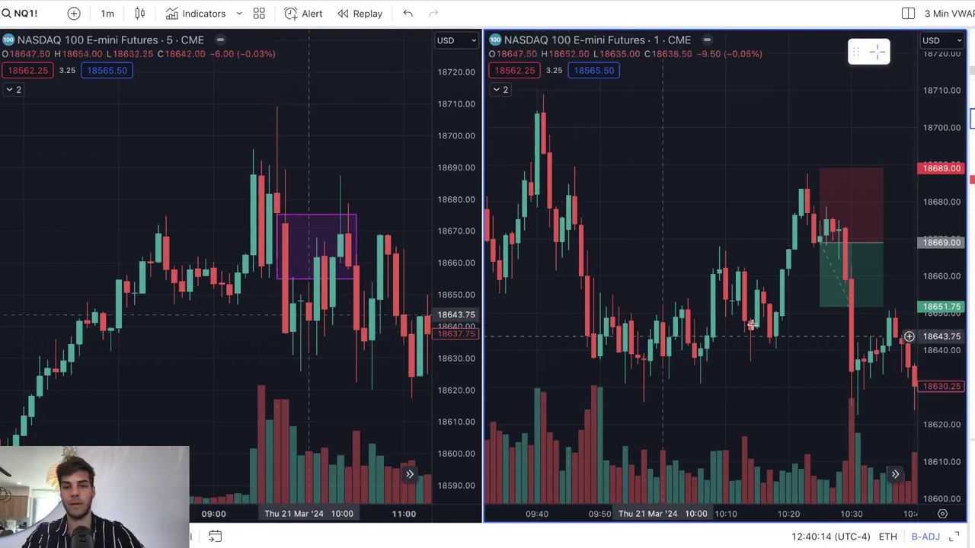
{"action": "left_click_drag", "start_coordinate": [819, 351], "coordinate": [827, 405]}
{"action": "left_click_drag", "start_coordinate": [746, 396], "coordinate": [688, 348]}
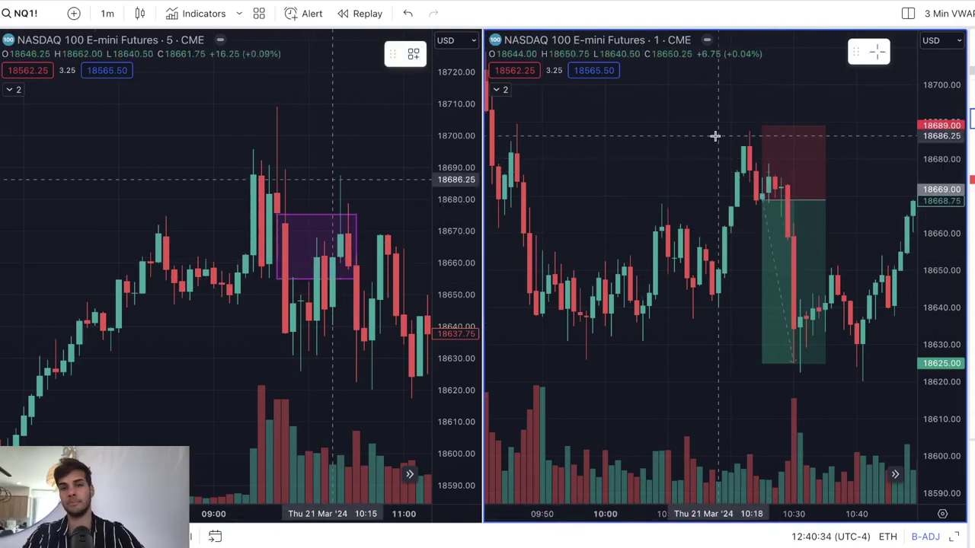
Add the text note "44 = +$880" on the 1-minute chart next to the short position's stop area
{"action": "left_click", "coordinate": [644, 137]}
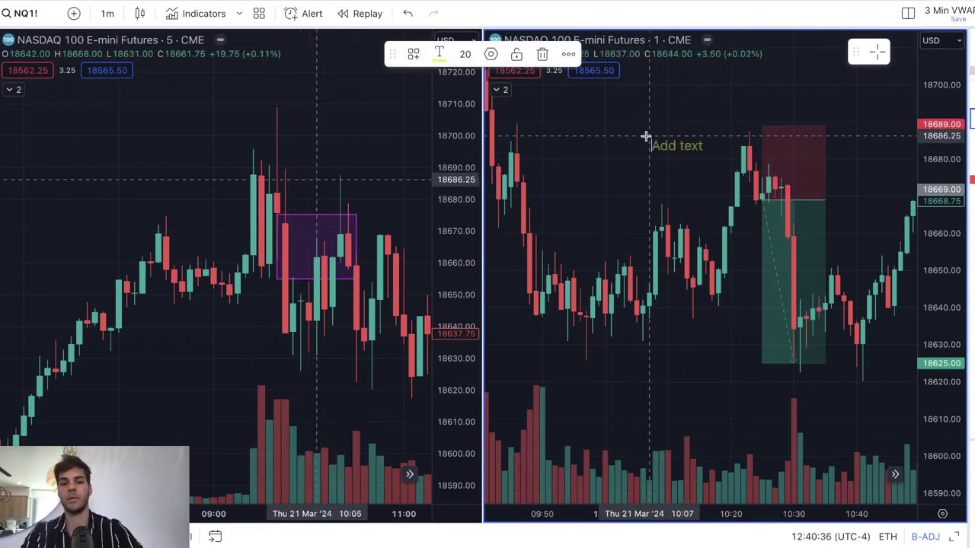
{"action": "type", "text": "44"}
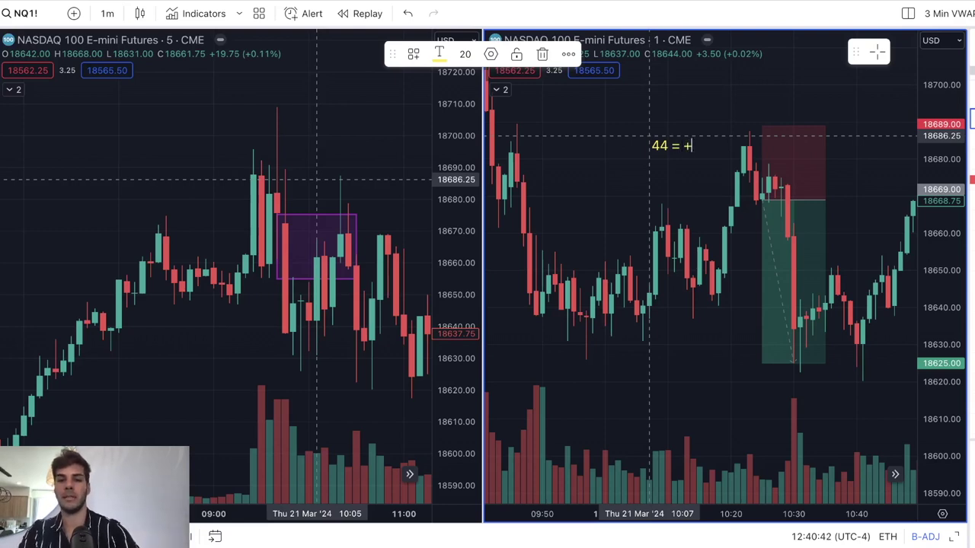
{"action": "type", "text": "= +$880"}
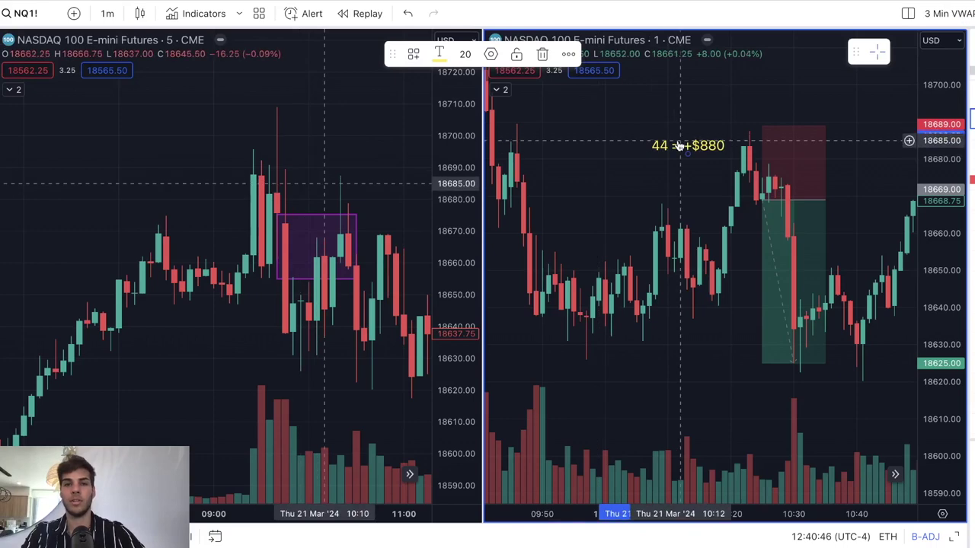
{"action": "mouse_move", "coordinate": [674, 135]}
{"action": "left_mouse_down"}
{"action": "mouse_move", "coordinate": [744, 152]}
{"action": "mouse_move", "coordinate": [680, 145]}
{"action": "left_mouse_up"}
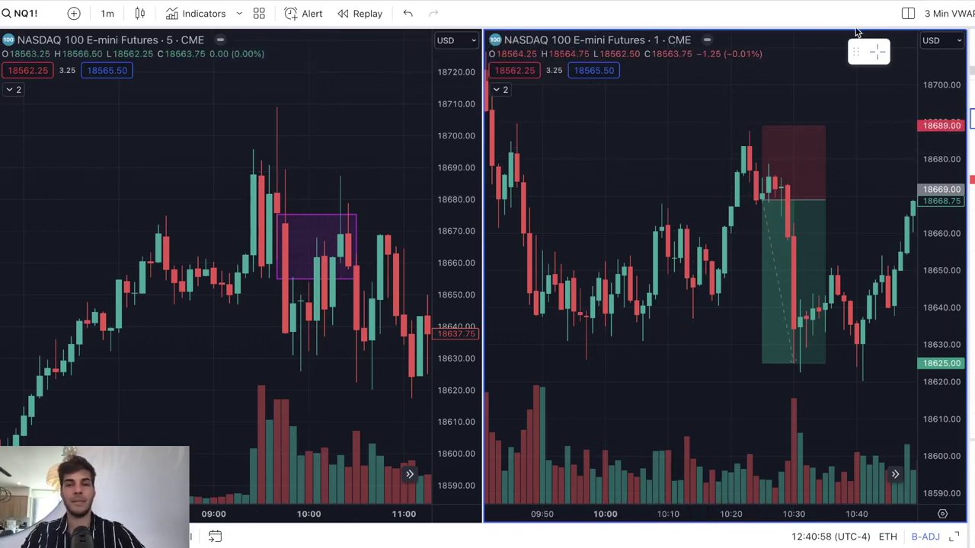
Check the S&P 500 E-mini (ES1!) 5-minute and 1-minute charts around the 22 March open and return to NQ1!
{"action": "key", "text": "ctrl+Tab"}
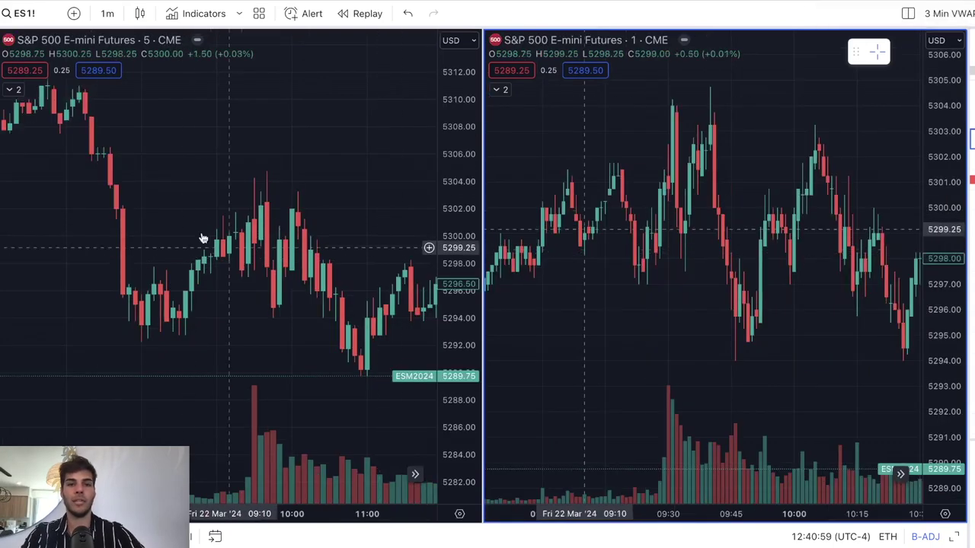
{"action": "left_click_drag", "start_coordinate": [255, 230], "coordinate": [191, 244]}
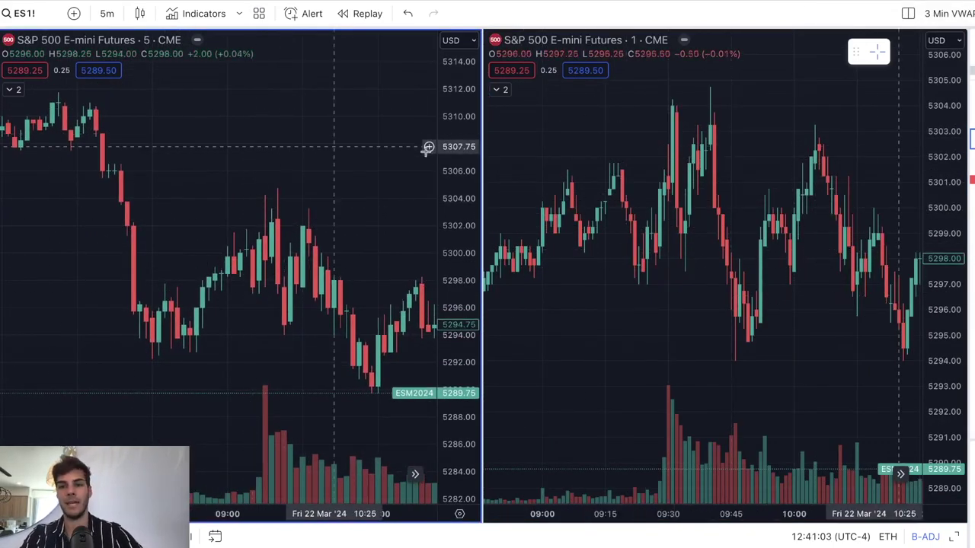
{"action": "left_click", "coordinate": [521, 163]}
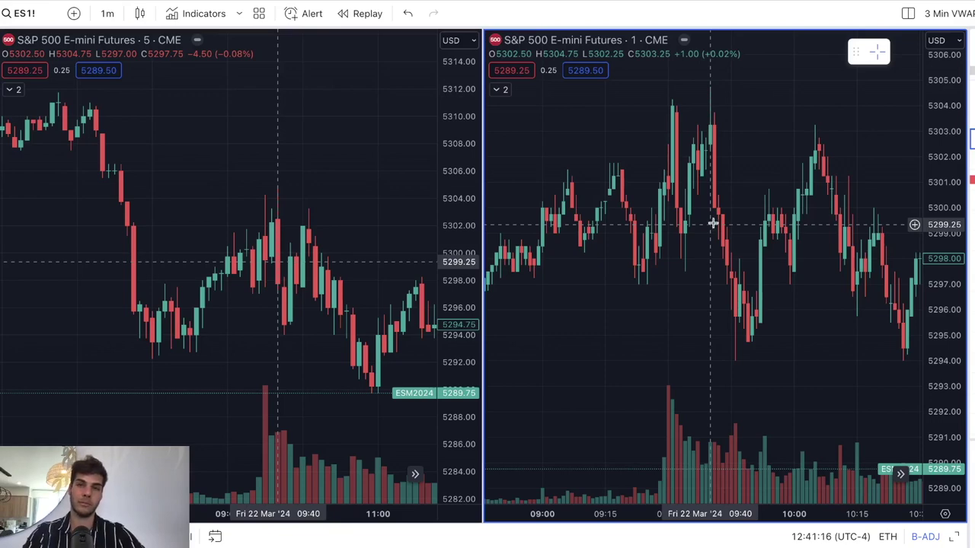
{"action": "key", "text": "Down"}
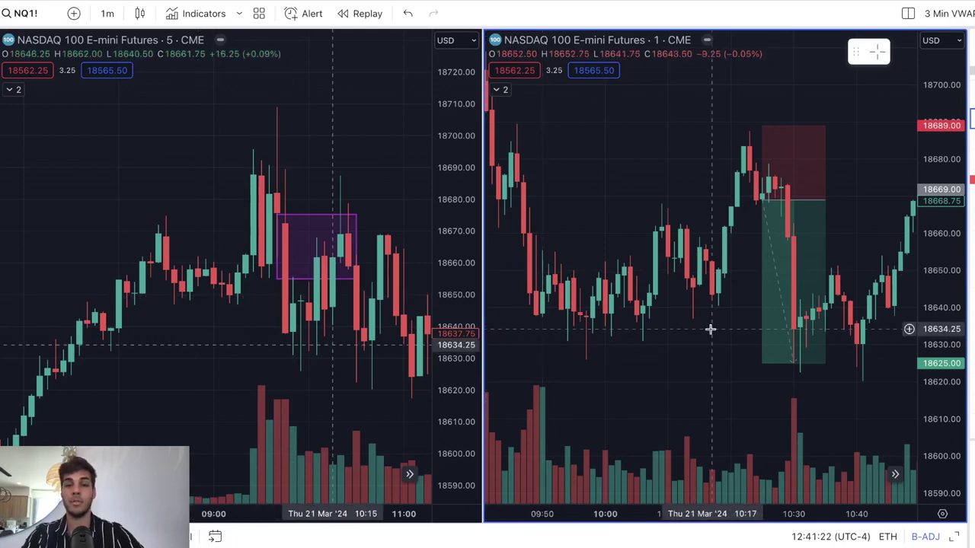
{"action": "left_click_drag", "start_coordinate": [709, 329], "coordinate": [701, 317]}
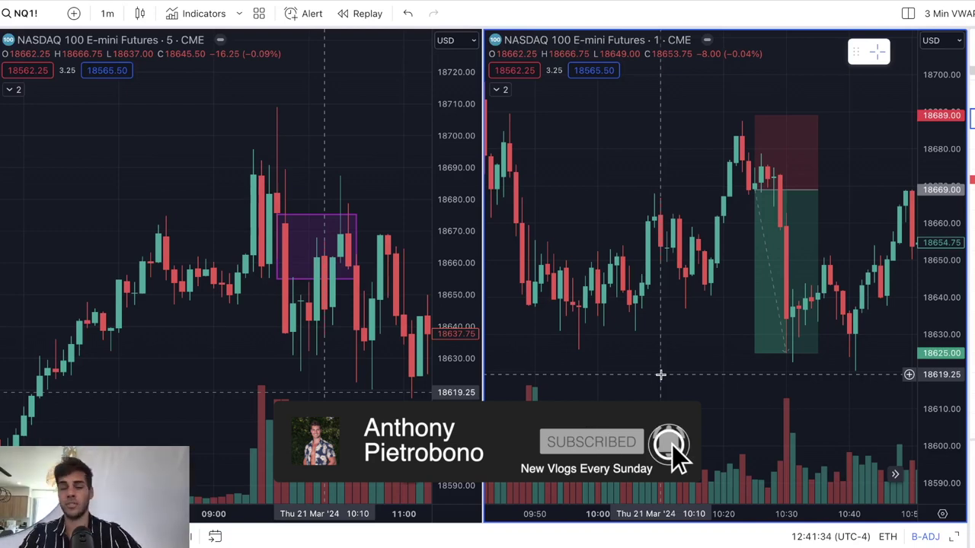
{"action": "mouse_move", "coordinate": [670, 372]}
{"action": "left_mouse_down"}
{"action": "mouse_move", "coordinate": [631, 363]}
{"action": "mouse_move", "coordinate": [671, 367]}
{"action": "left_mouse_up"}
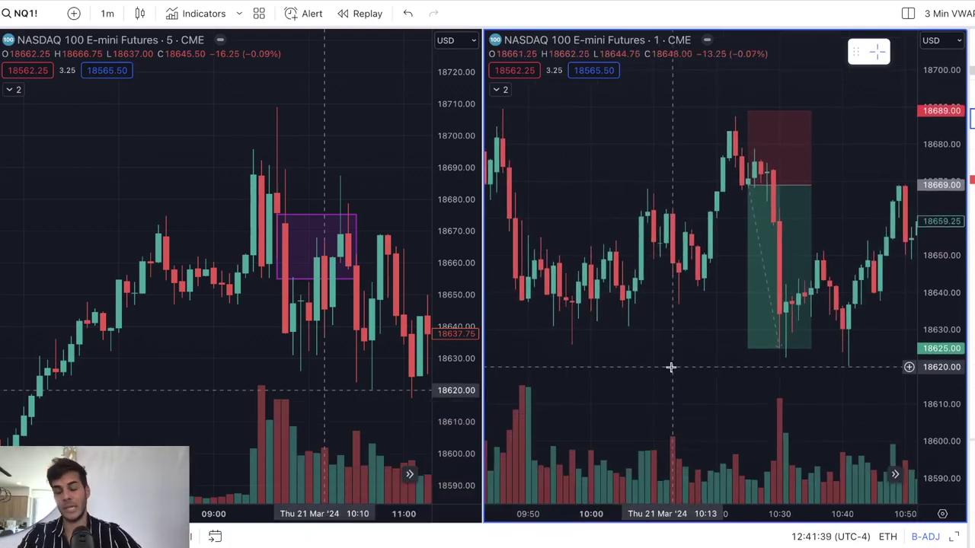